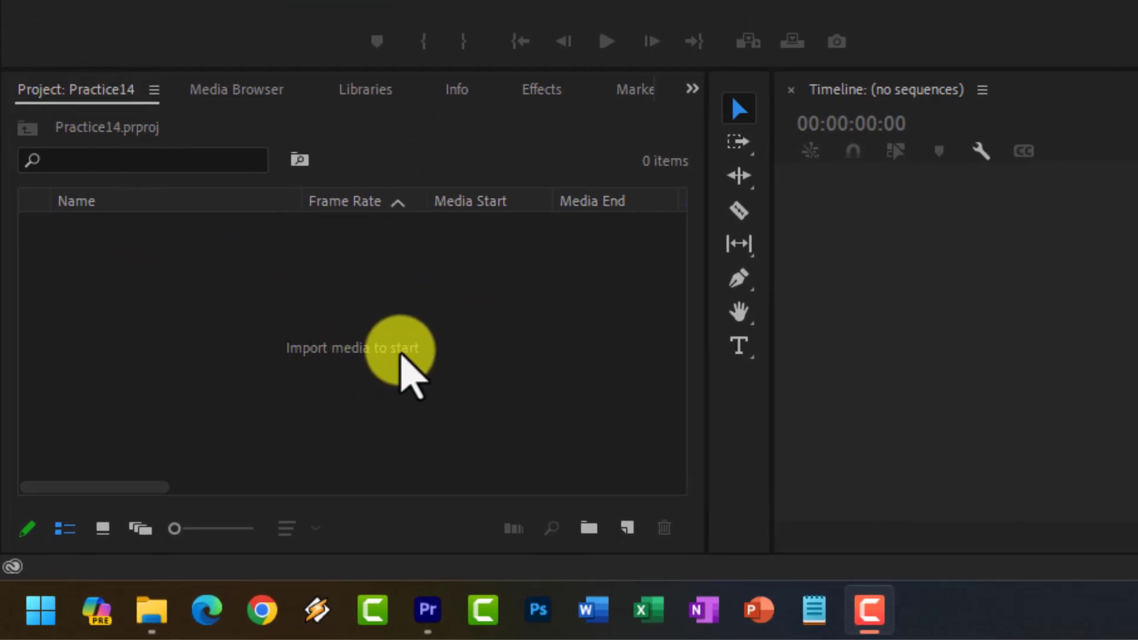
- In the import dialog, browse to D:\Data\Premiere Pro Practice\Shorts Kit\Video
{"action": "double_click", "coordinate": [401, 354]}
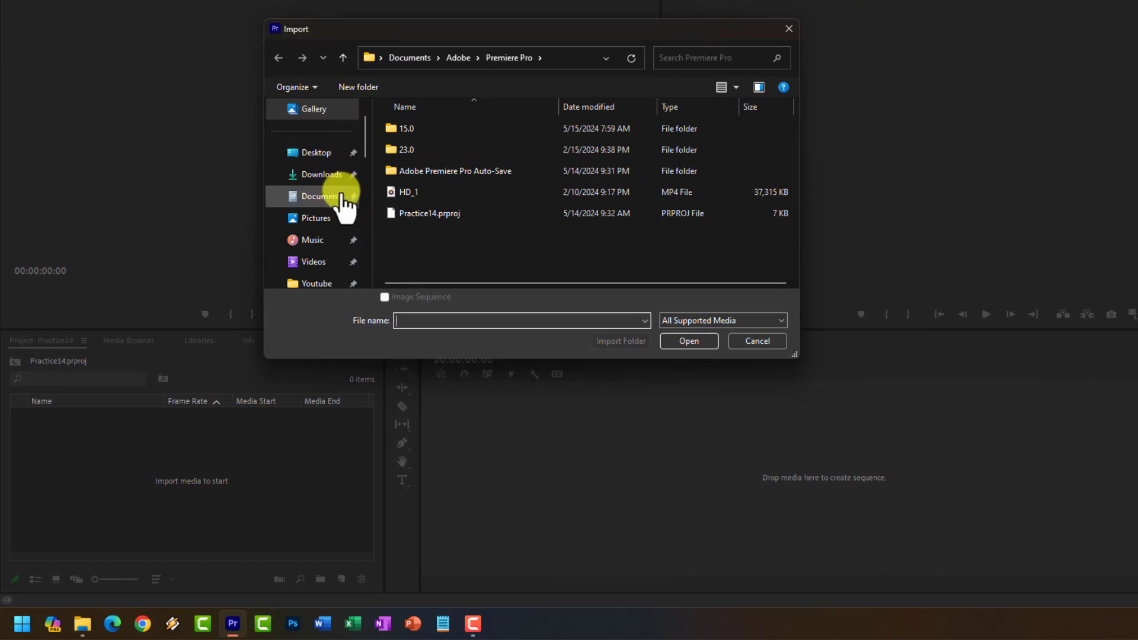
{"action": "scroll", "coordinate": [343, 204], "scroll_direction": "down", "scroll_amount": 3}
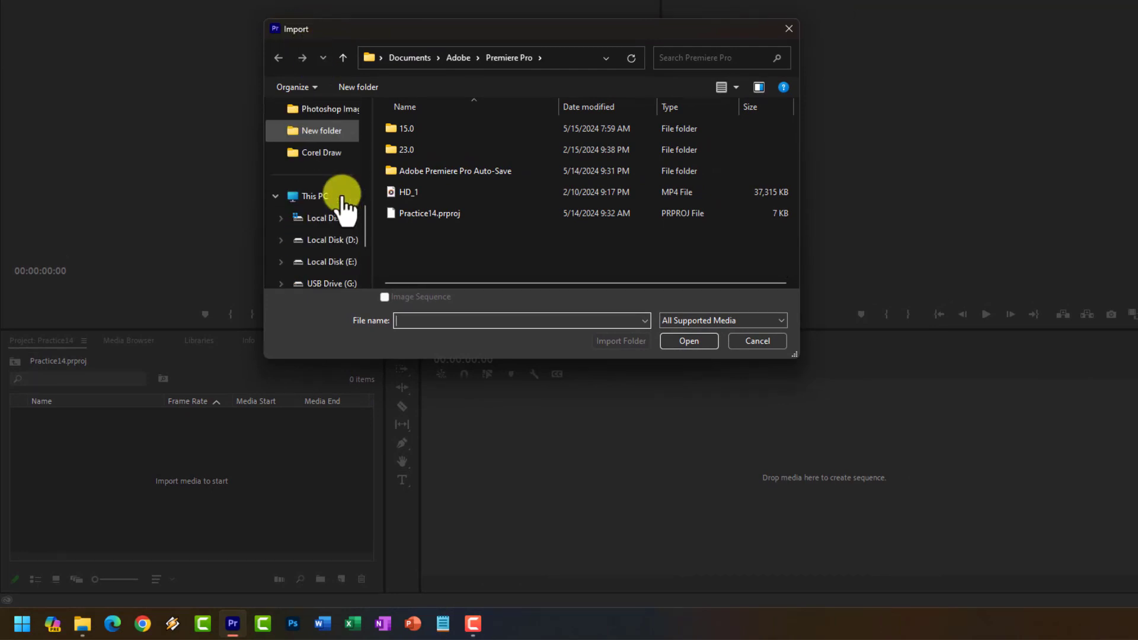
{"action": "scroll", "coordinate": [344, 204], "scroll_direction": "up", "scroll_amount": 2}
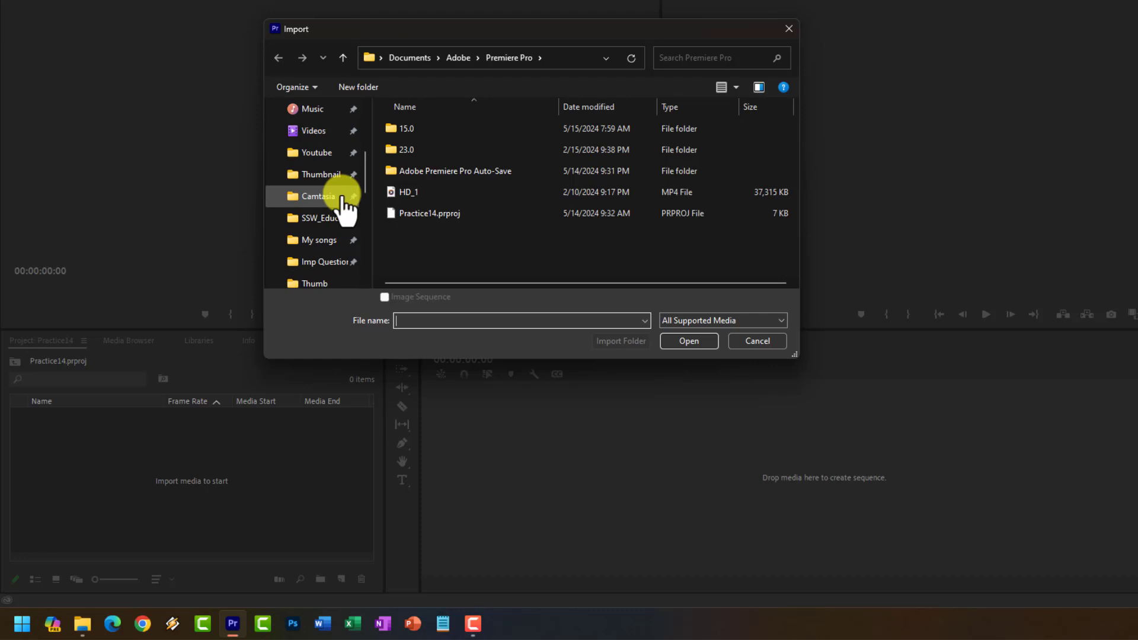
{"action": "scroll", "coordinate": [341, 205], "scroll_direction": "down", "scroll_amount": 2}
{"action": "left_click", "coordinate": [314, 196]}
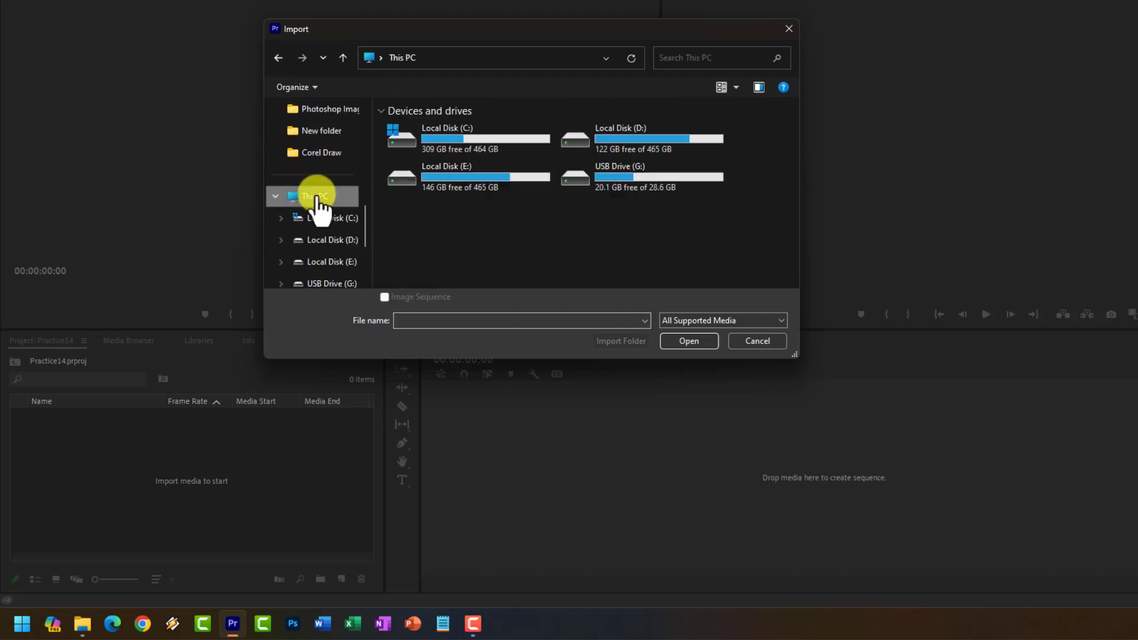
{"action": "double_click", "coordinate": [605, 148]}
{"action": "double_click", "coordinate": [407, 150]}
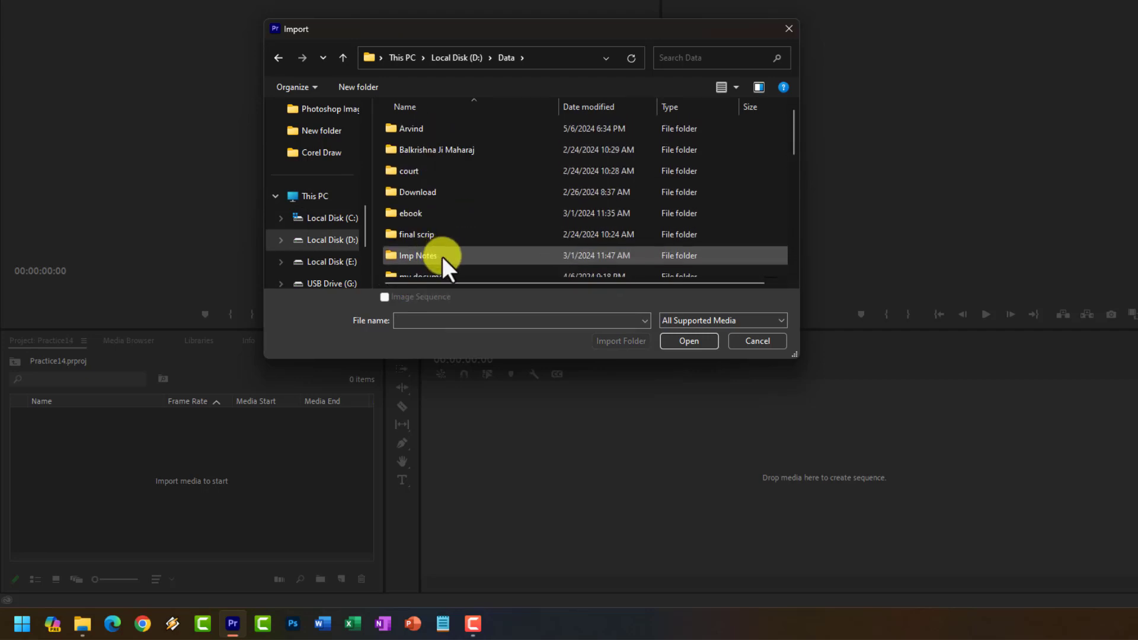
{"action": "scroll", "coordinate": [442, 257], "scroll_direction": "down", "scroll_amount": 2}
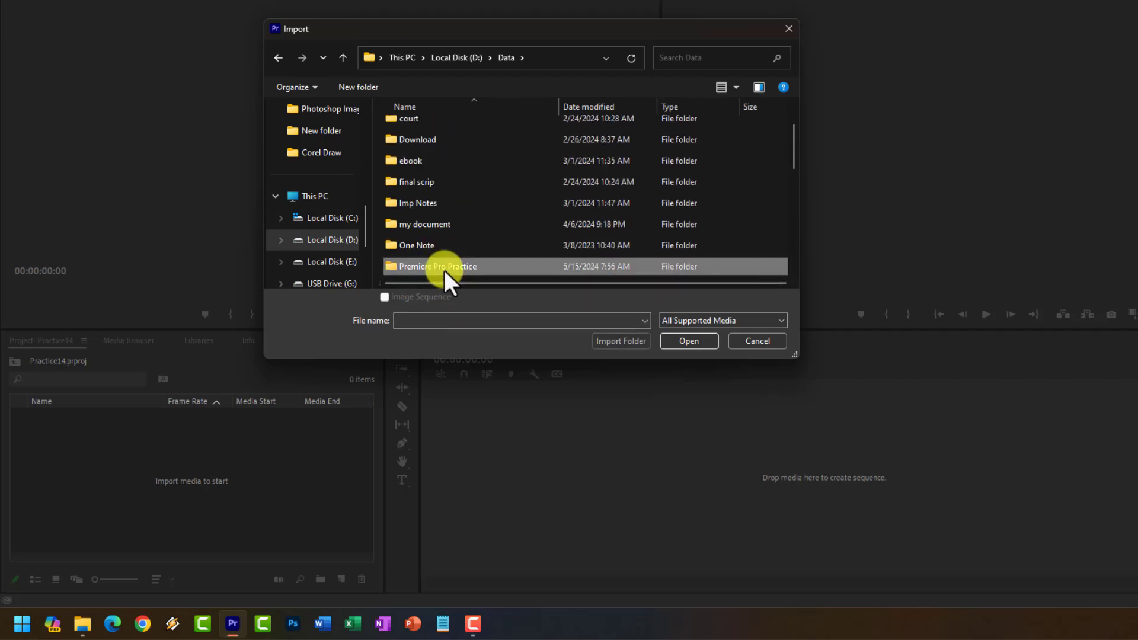
{"action": "double_click", "coordinate": [443, 266]}
{"action": "double_click", "coordinate": [429, 173]}
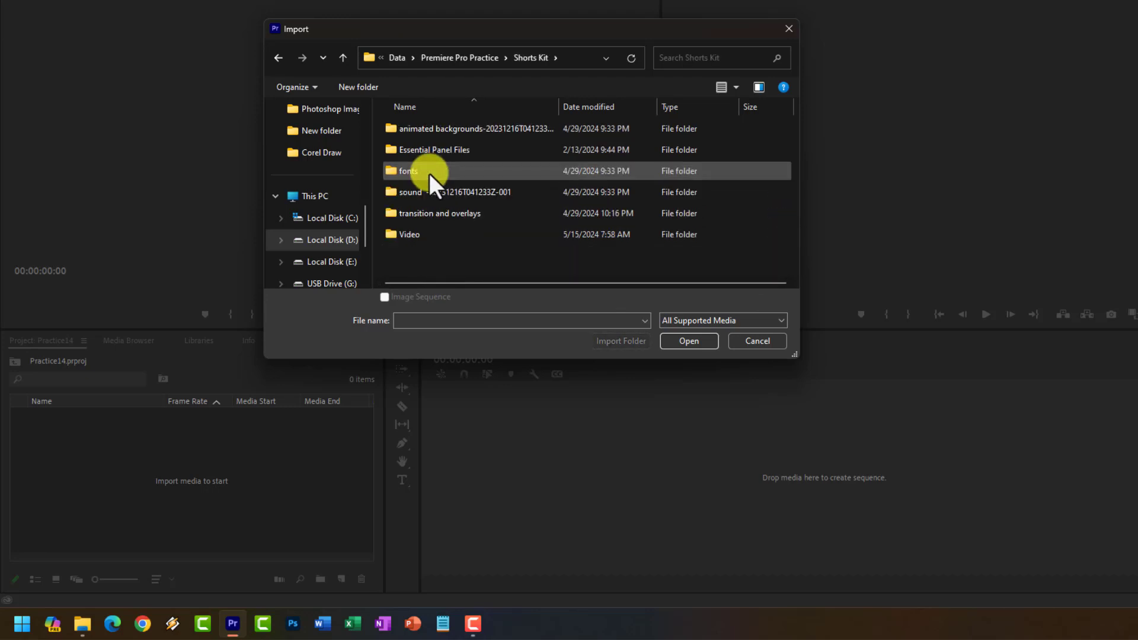
{"action": "double_click", "coordinate": [409, 237]}
{"action": "scroll", "coordinate": [646, 237], "scroll_direction": "down", "scroll_amount": 1}
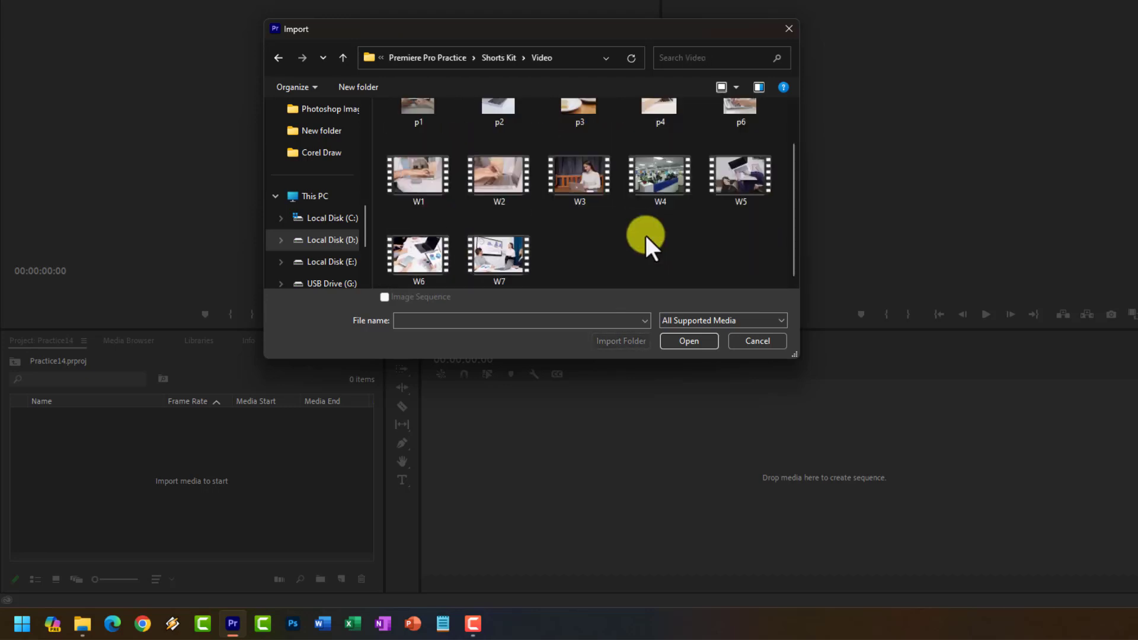
- Import all twelve MP4 clips from the Video folder into Practice14
{"action": "key", "text": "ctrl+a"}
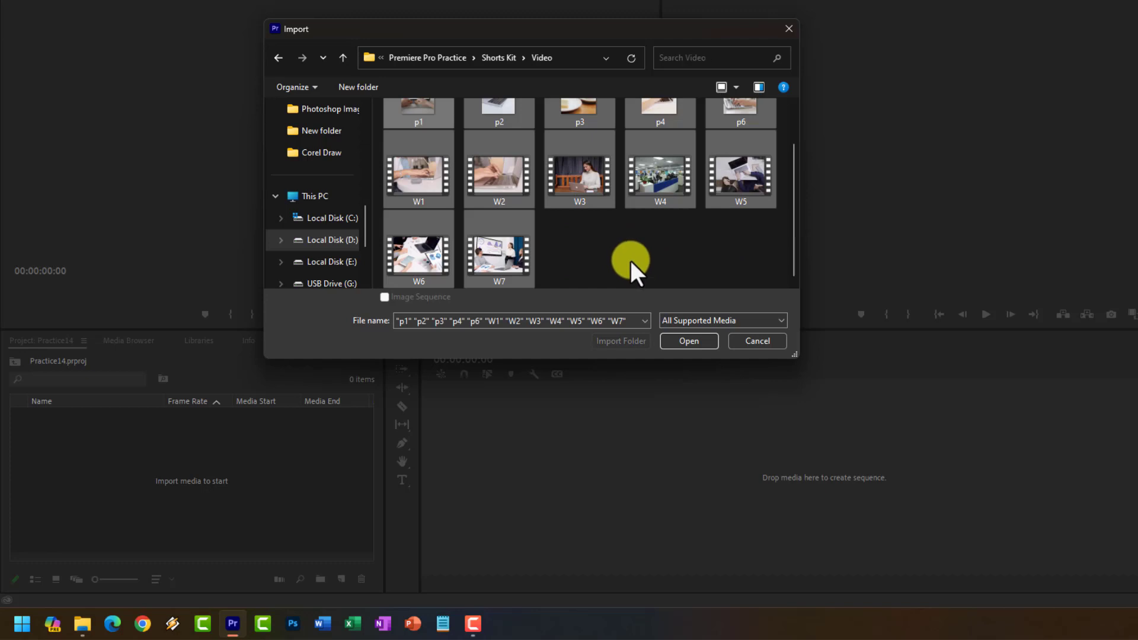
{"action": "left_click", "coordinate": [689, 342]}
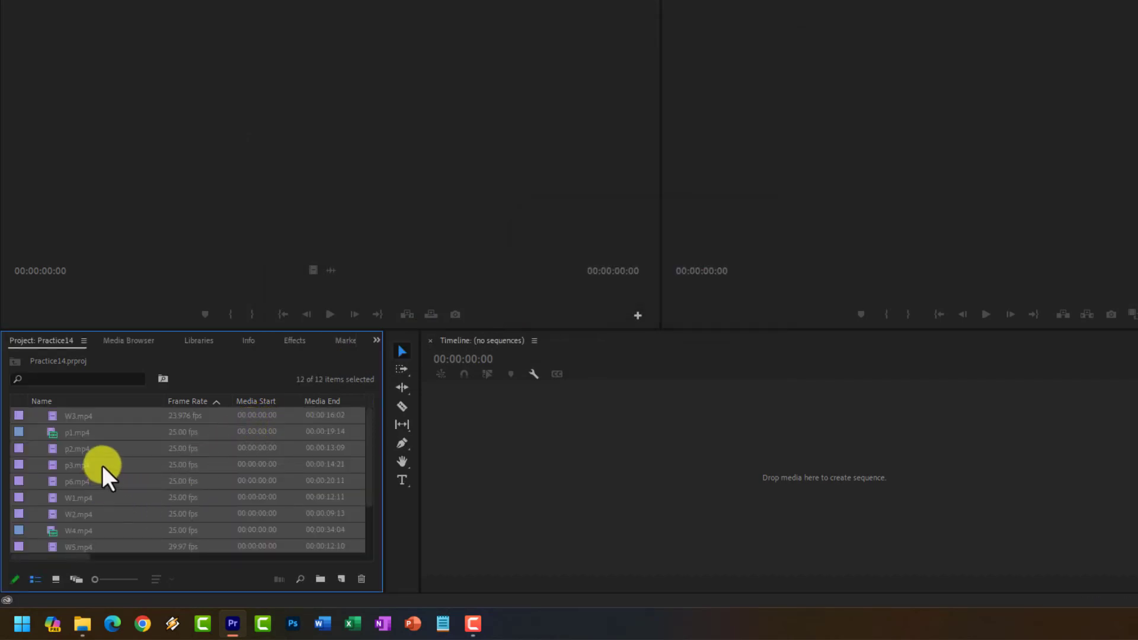
{"action": "scroll", "coordinate": [102, 464], "scroll_direction": "down", "scroll_amount": 2}
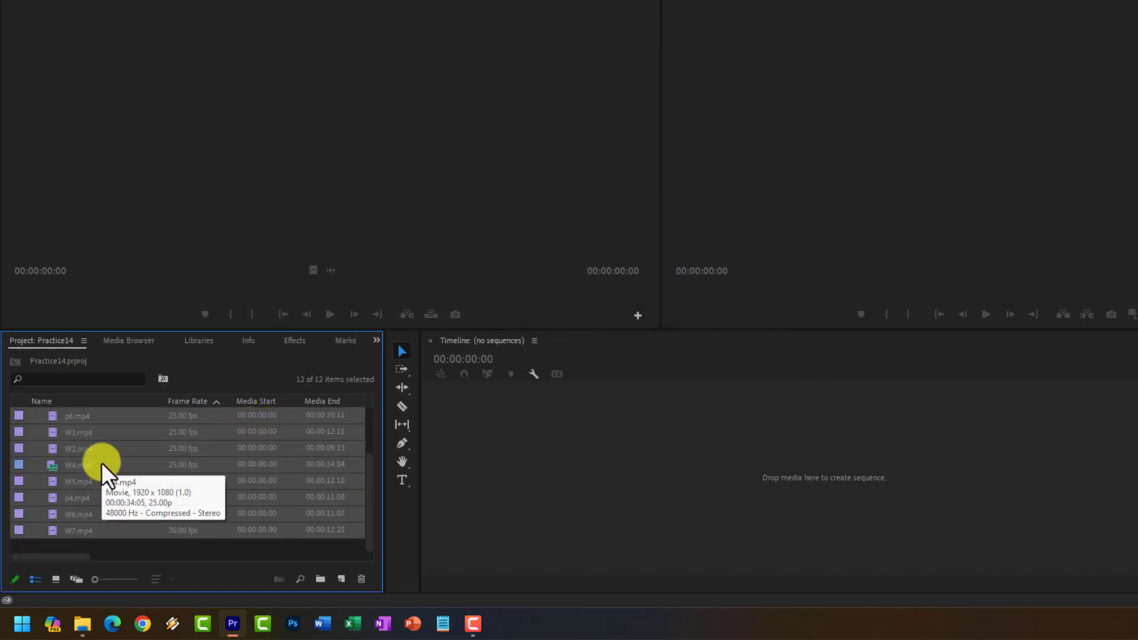
{"action": "scroll", "coordinate": [101, 462], "scroll_direction": "up", "scroll_amount": 2}
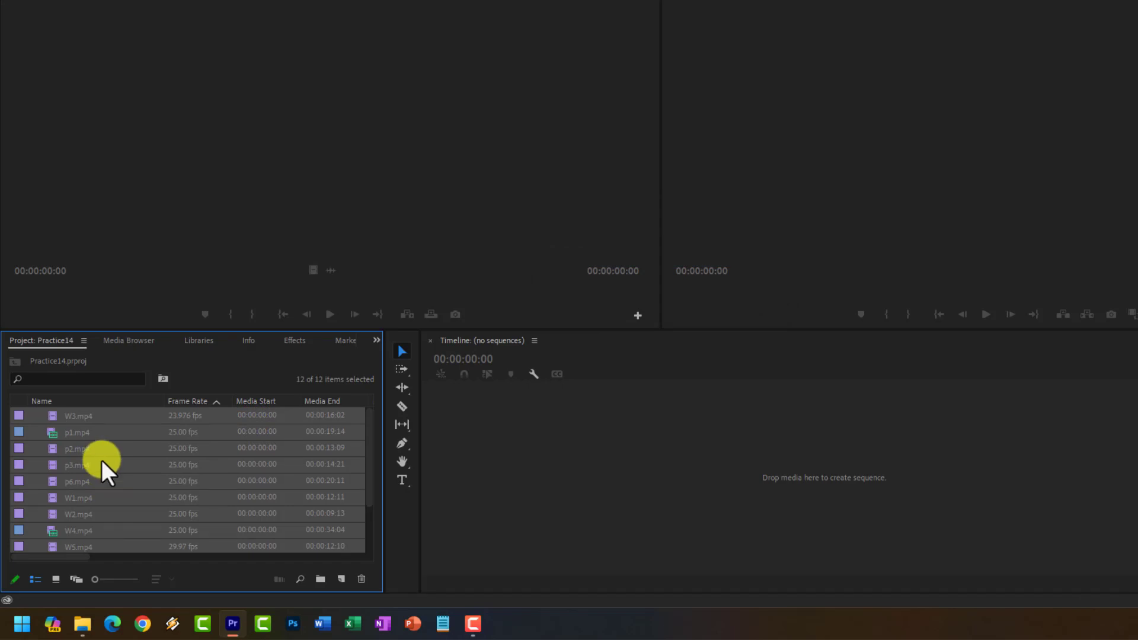
{"action": "scroll", "coordinate": [102, 460], "scroll_direction": "down", "scroll_amount": 2}
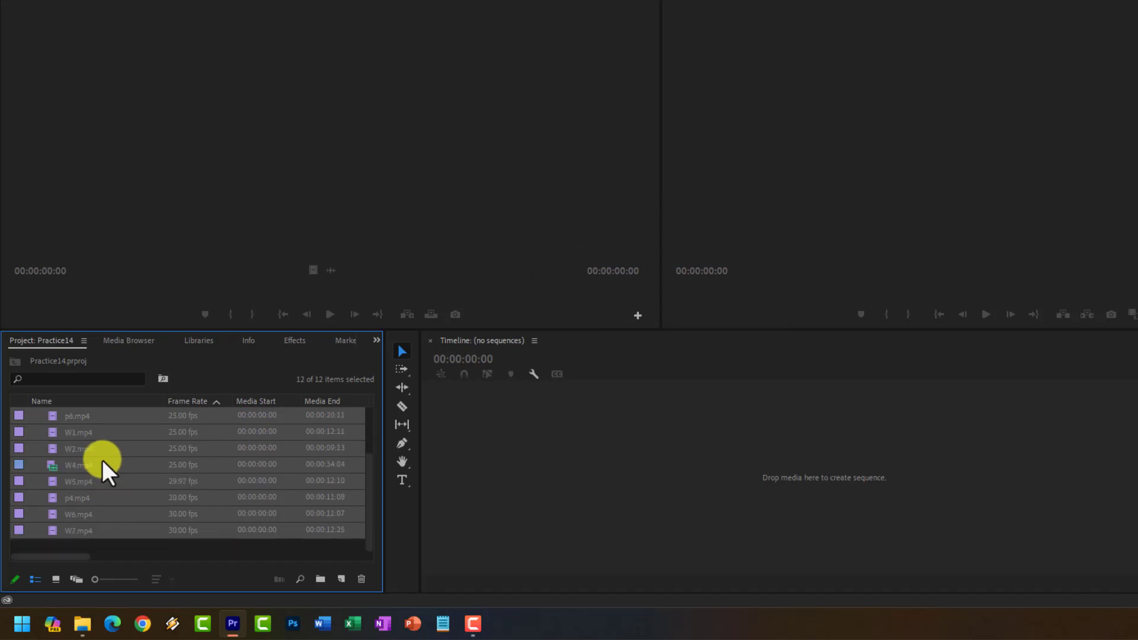
{"action": "left_click", "coordinate": [83, 622]}
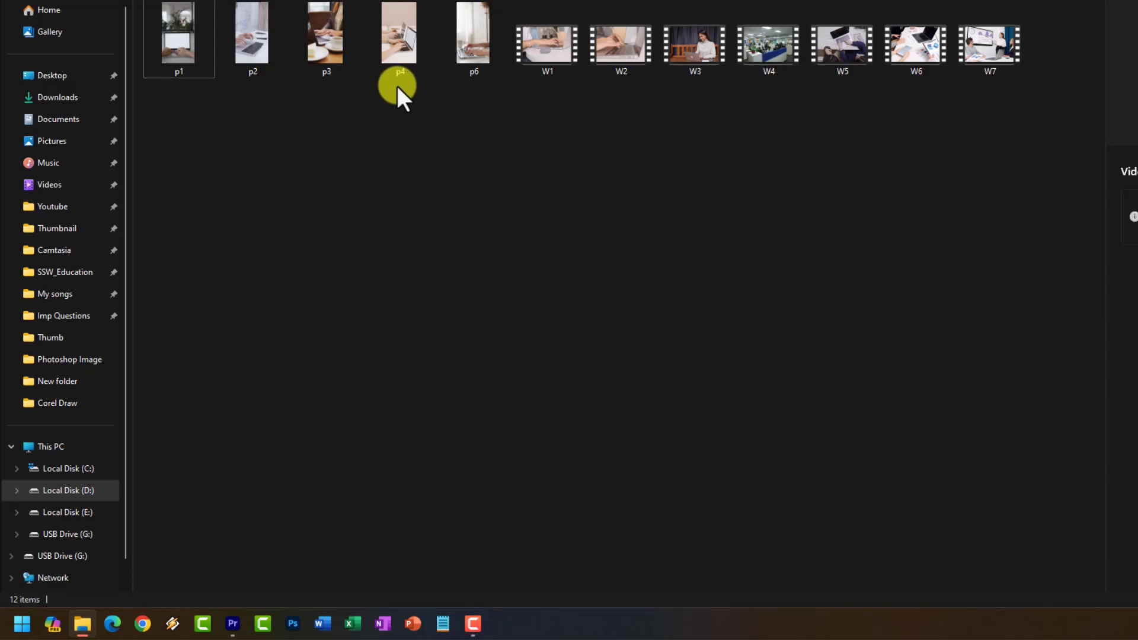
{"action": "key", "text": "alt+Up"}
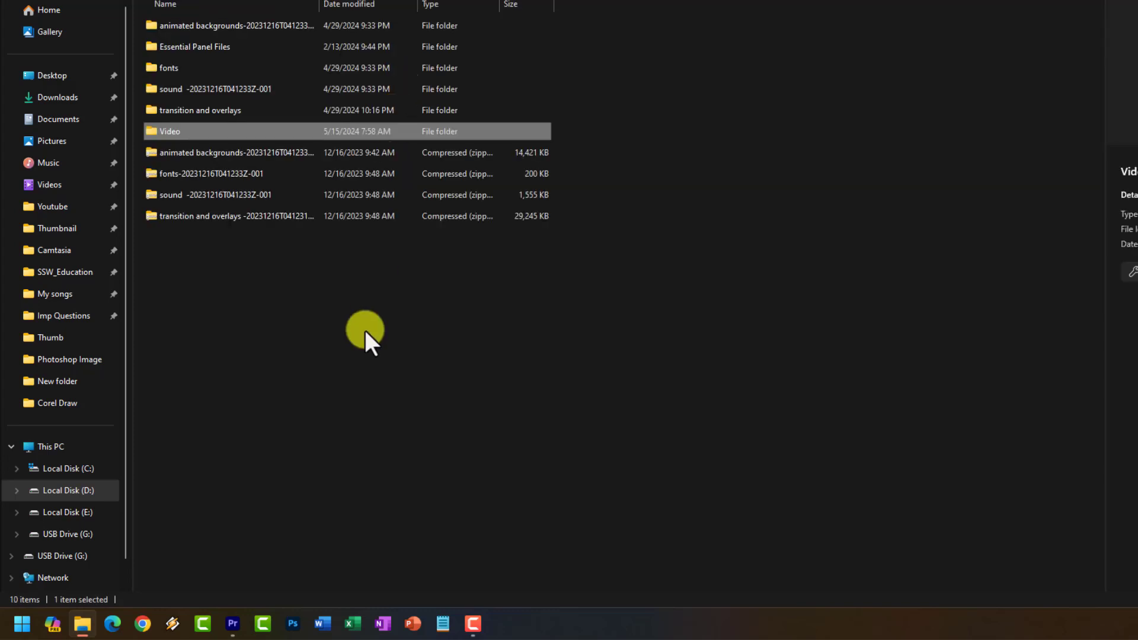
{"action": "left_click", "coordinate": [357, 332]}
{"action": "left_click", "coordinate": [73, 452]}
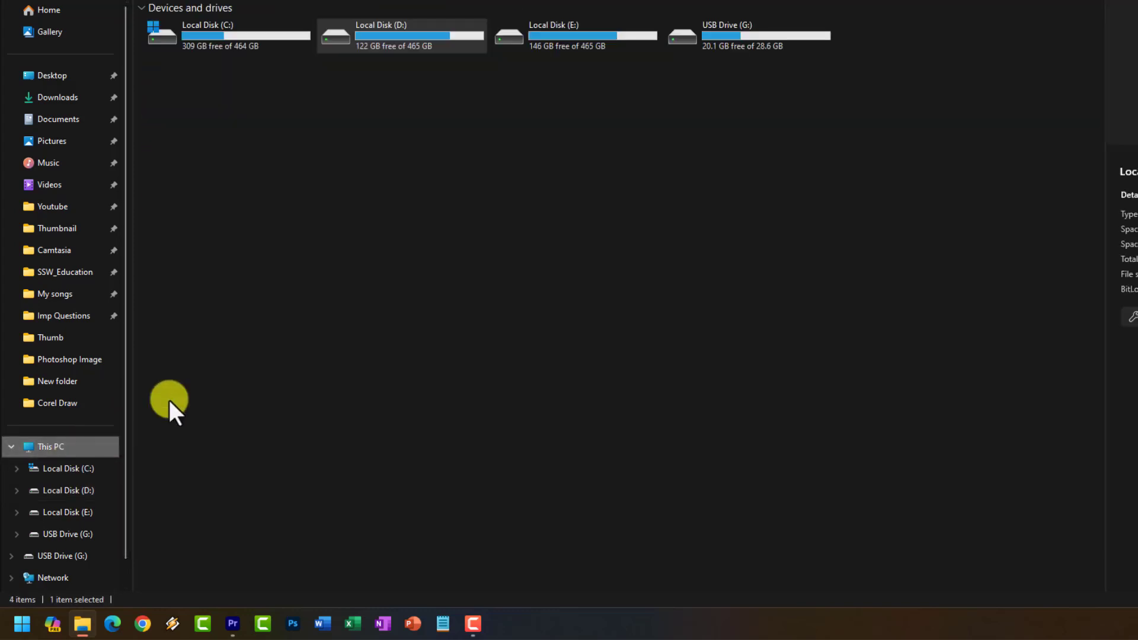
{"action": "double_click", "coordinate": [724, 44]}
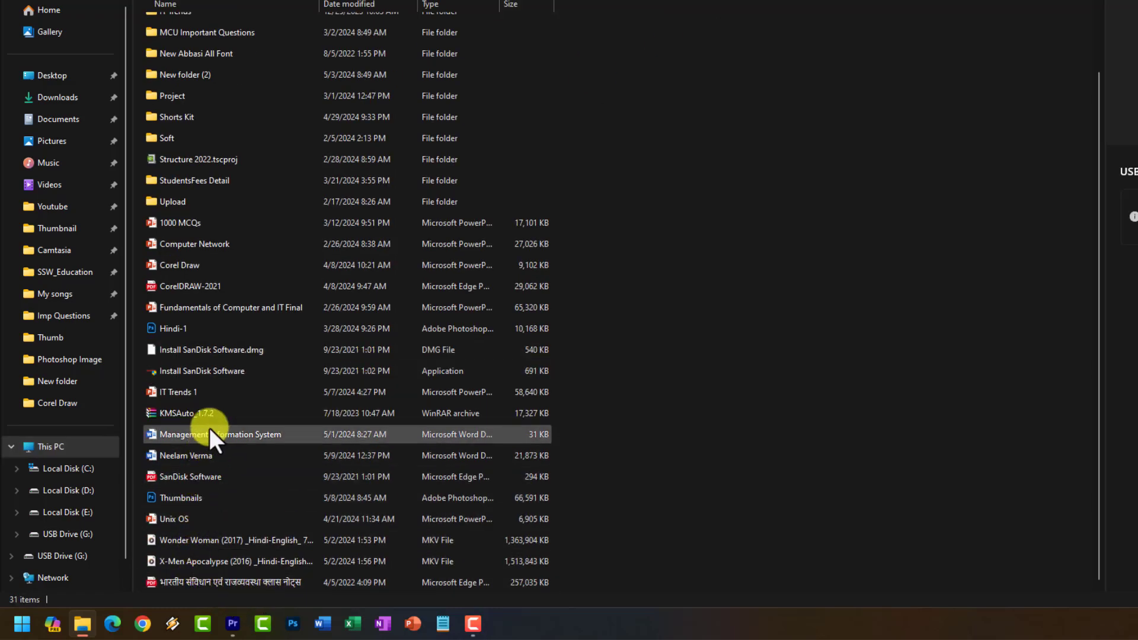
{"action": "scroll", "coordinate": [218, 389], "scroll_direction": "up", "scroll_amount": 2}
{"action": "scroll", "coordinate": [218, 389], "scroll_direction": "down", "scroll_amount": 2}
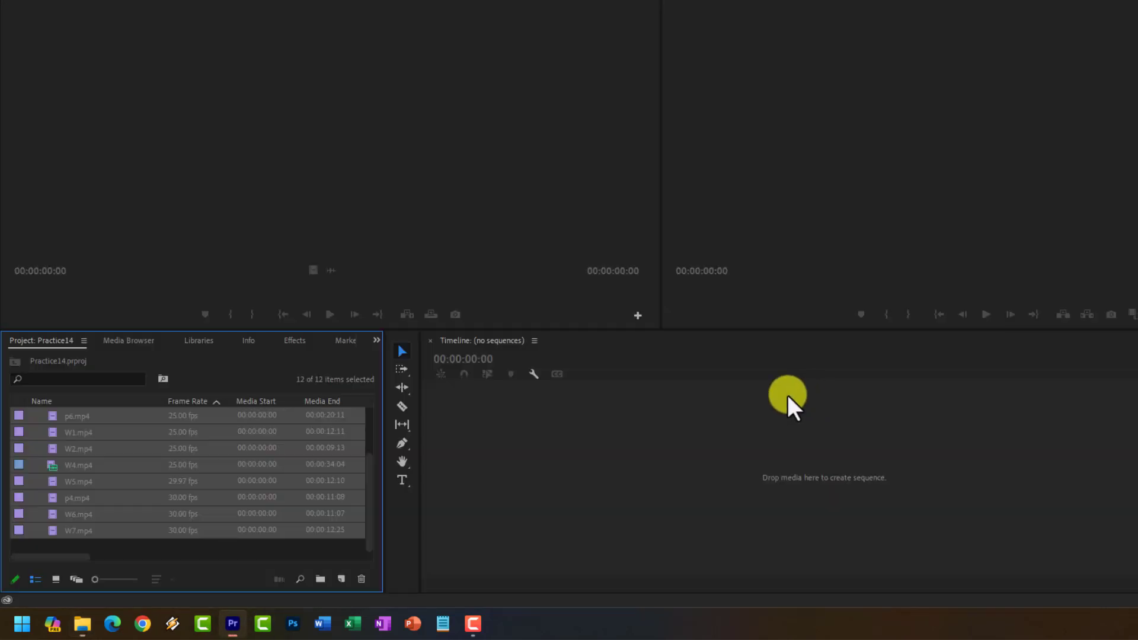
- Select W5.mp4, then change the selection to only p6.mp4
{"action": "left_click", "coordinate": [134, 482]}
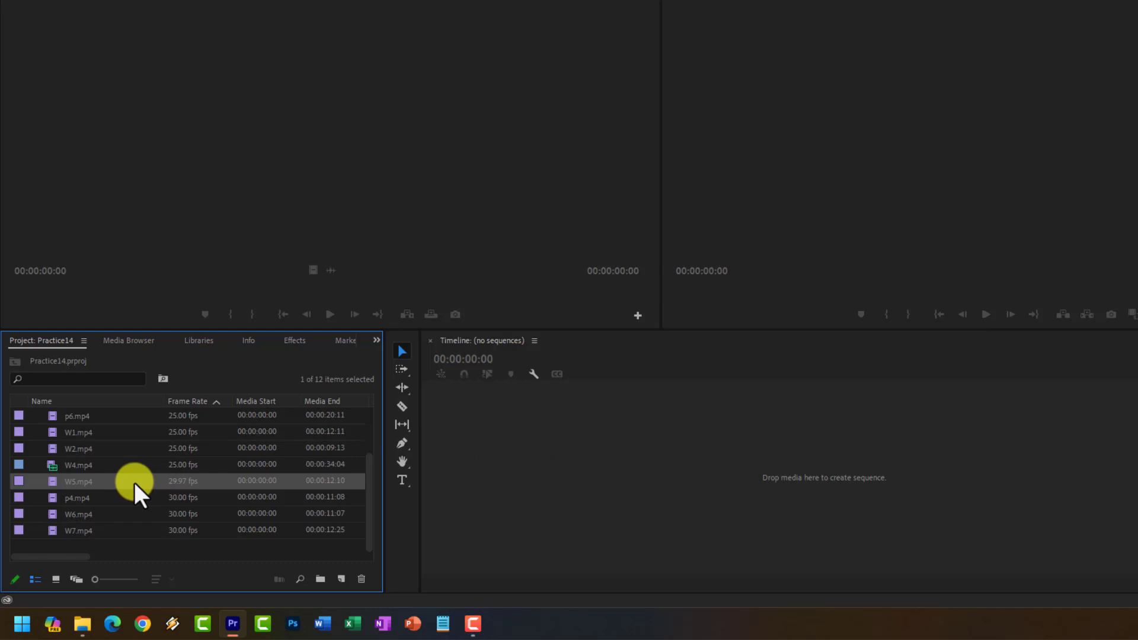
{"action": "scroll", "coordinate": [134, 481], "scroll_direction": "up", "scroll_amount": 3}
{"action": "scroll", "coordinate": [134, 482], "scroll_direction": "up", "scroll_amount": 1}
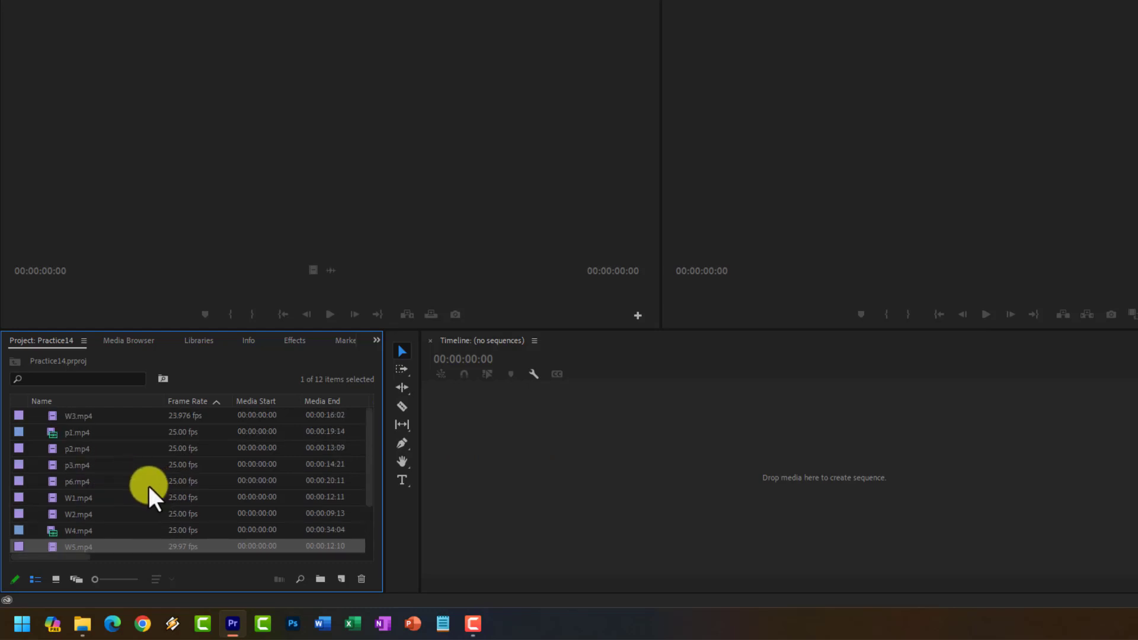
{"action": "scroll", "coordinate": [108, 465], "scroll_direction": "down", "scroll_amount": 2}
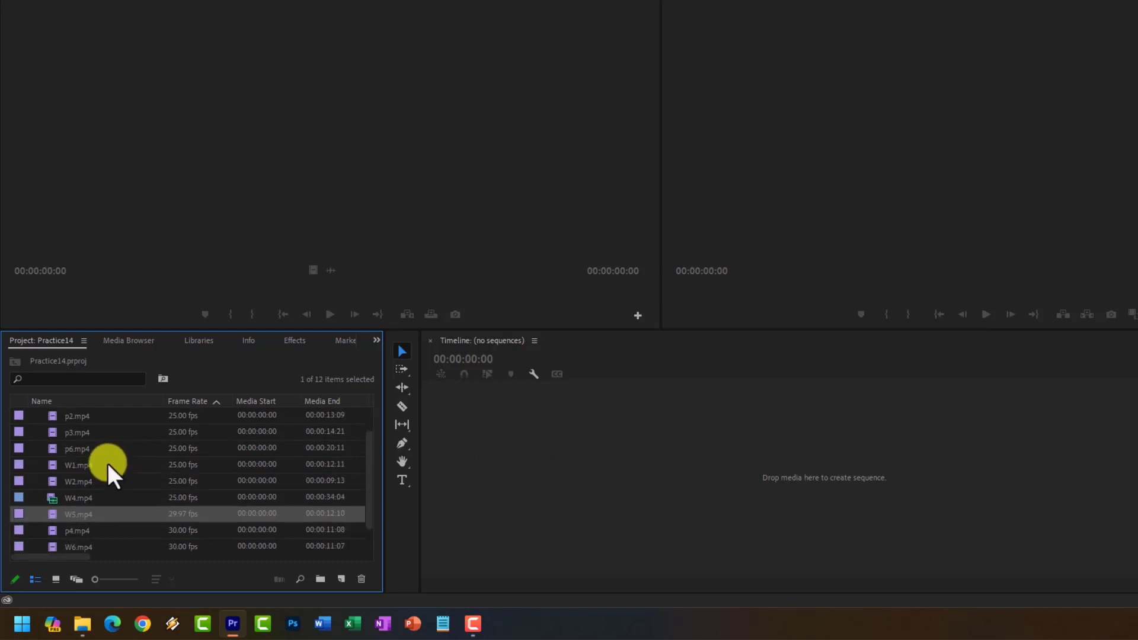
{"action": "scroll", "coordinate": [109, 462], "scroll_direction": "up", "scroll_amount": 2}
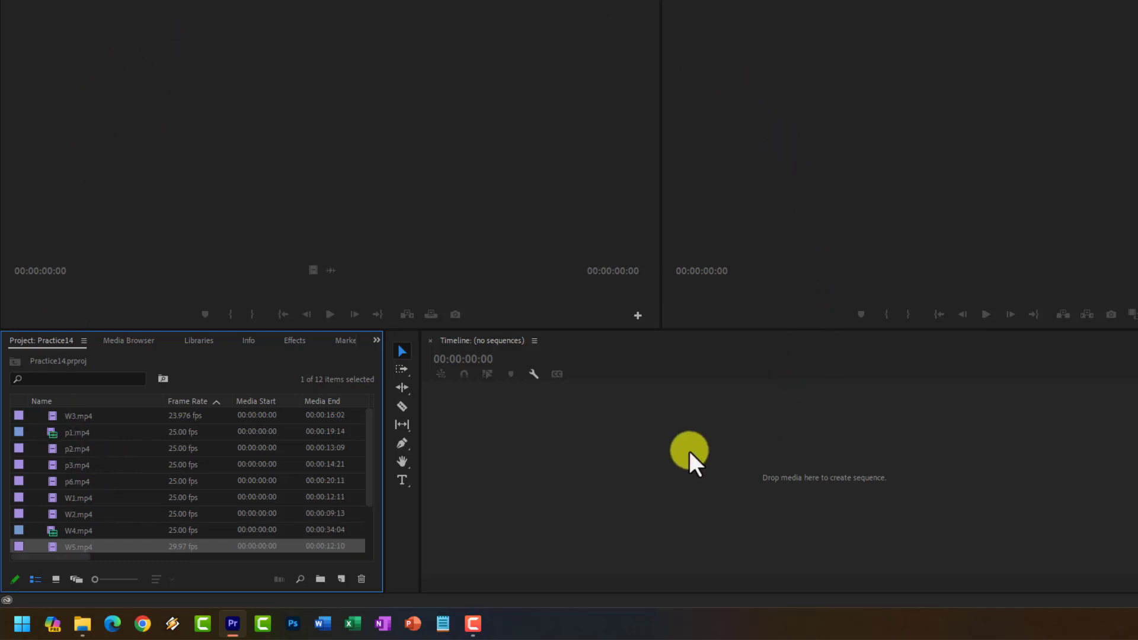
{"action": "left_click", "coordinate": [182, 479]}
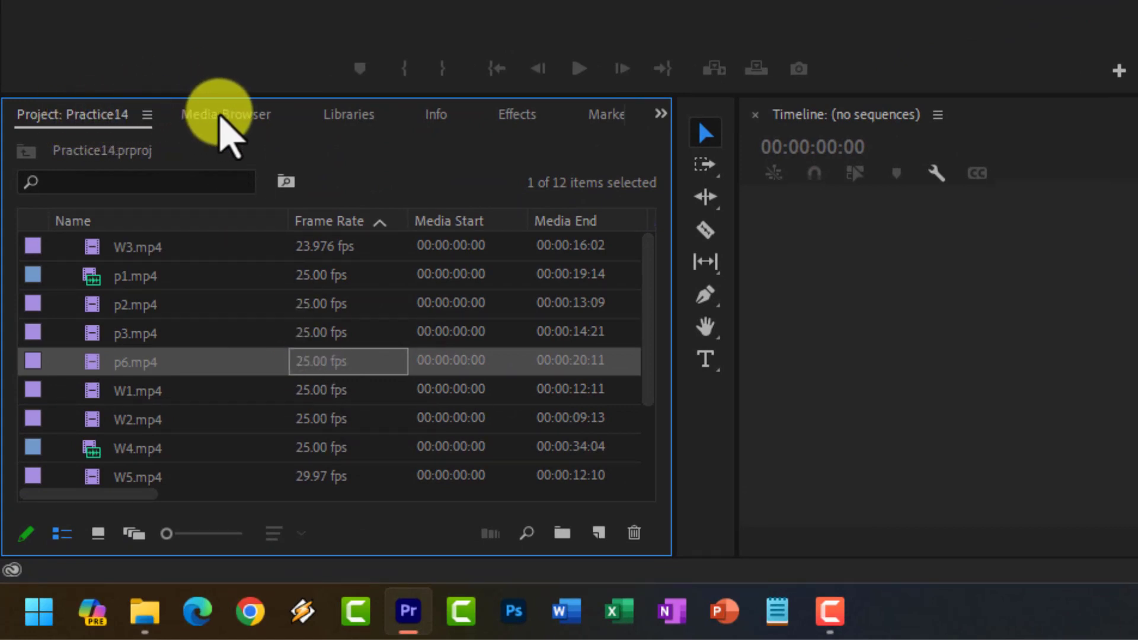
{"action": "left_click", "coordinate": [240, 118]}
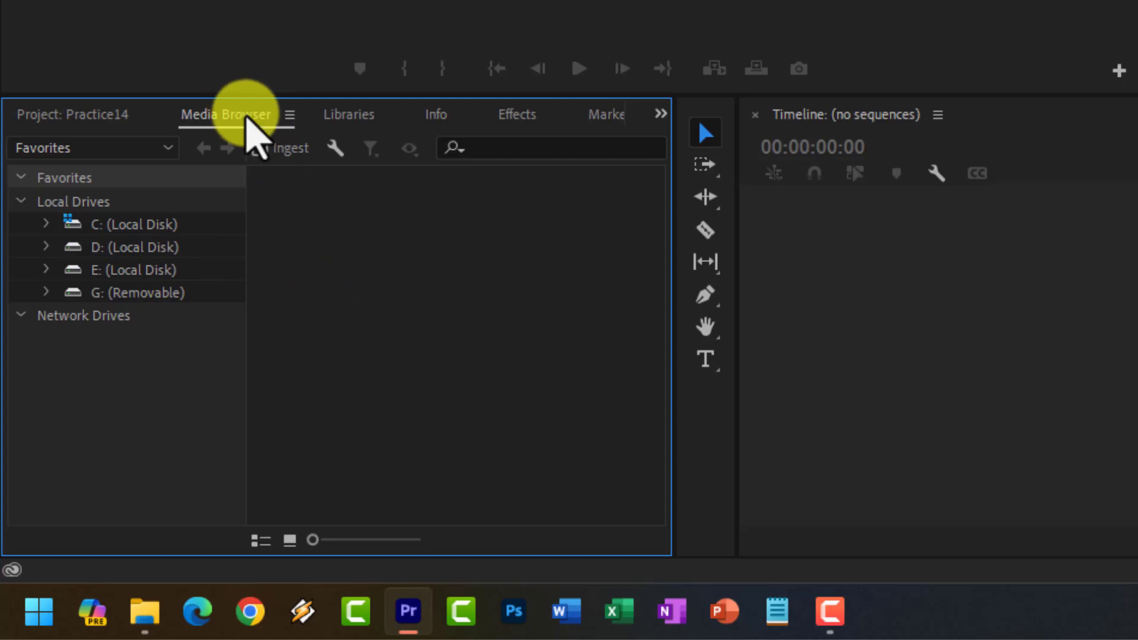
{"action": "double_click", "coordinate": [248, 115]}
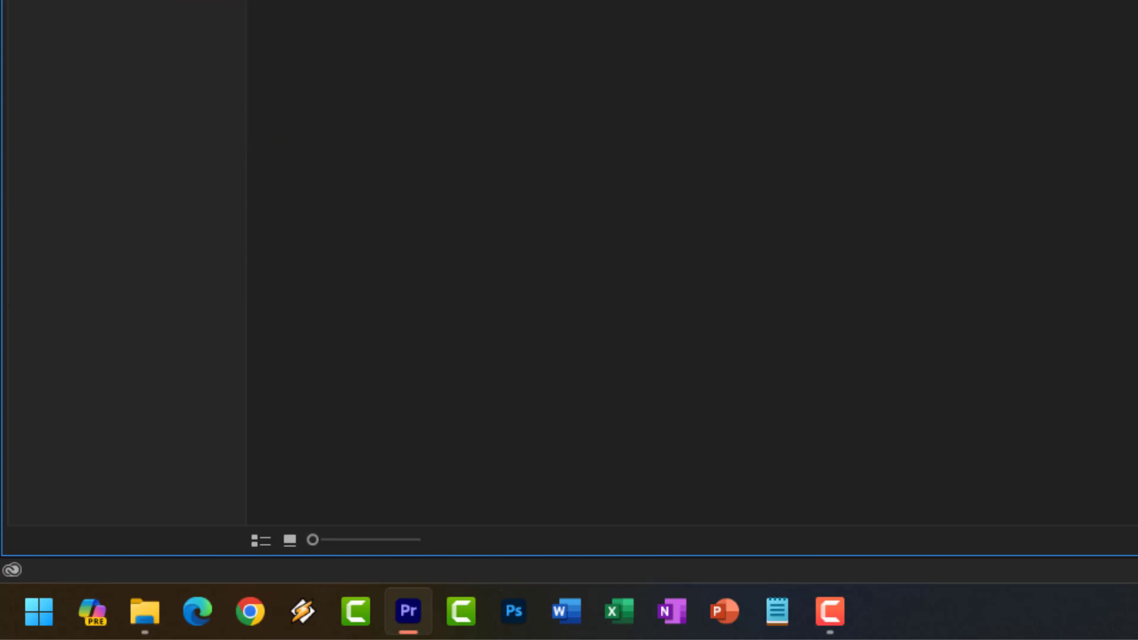
{"action": "key", "text": "grave"}
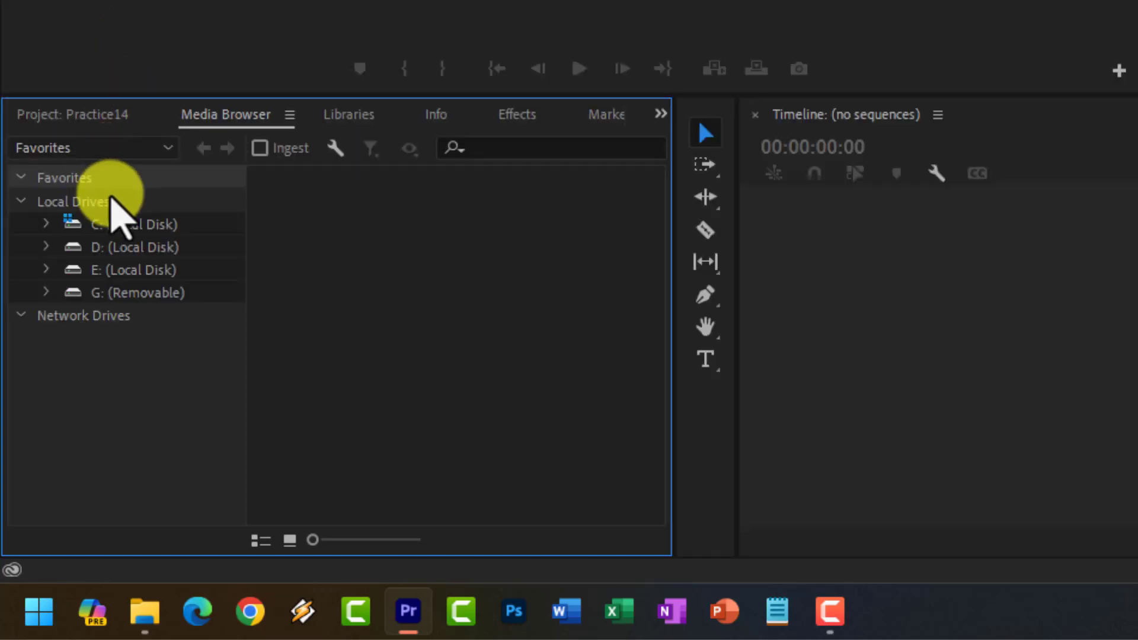
{"action": "left_click", "coordinate": [355, 116]}
{"action": "left_click", "coordinate": [438, 116]}
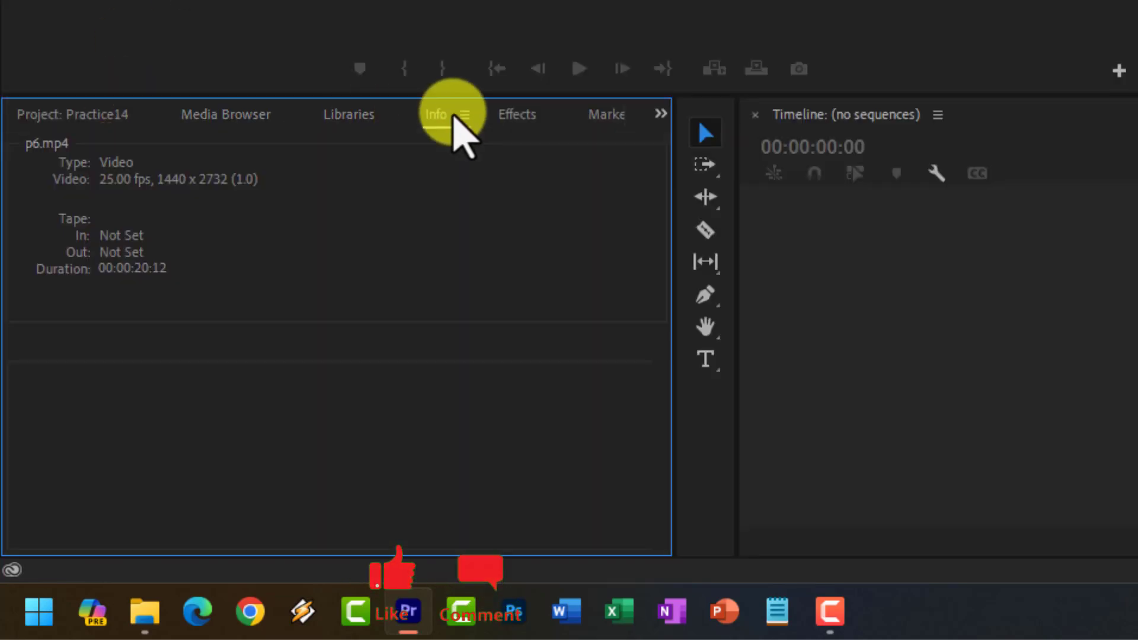
{"action": "left_click", "coordinate": [503, 117]}
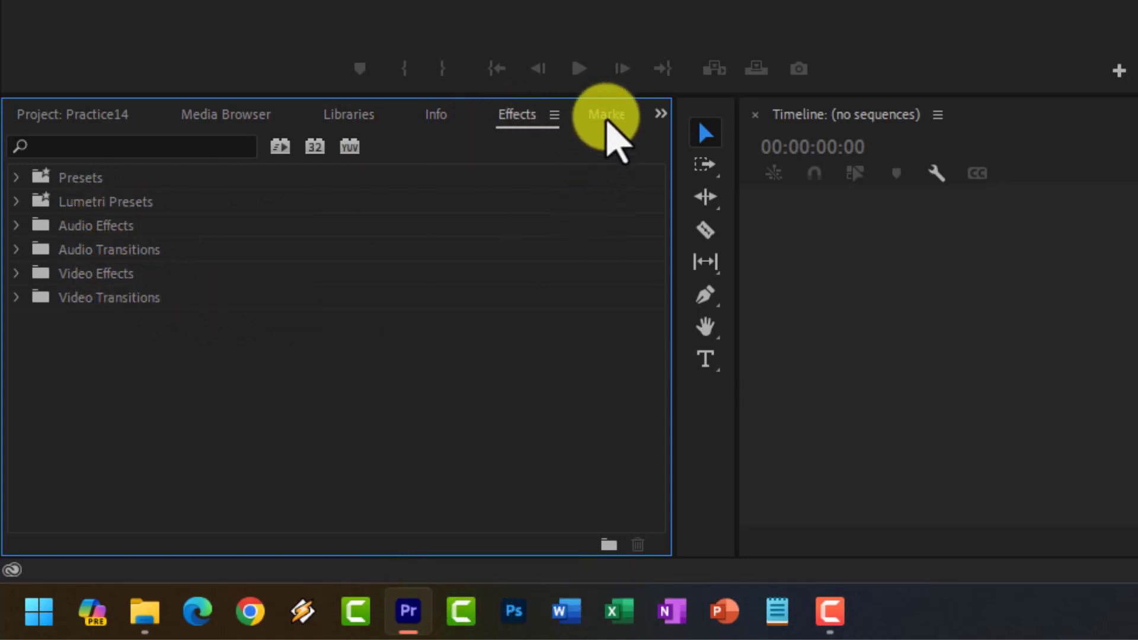
{"action": "left_click", "coordinate": [606, 115]}
{"action": "left_click", "coordinate": [610, 116]}
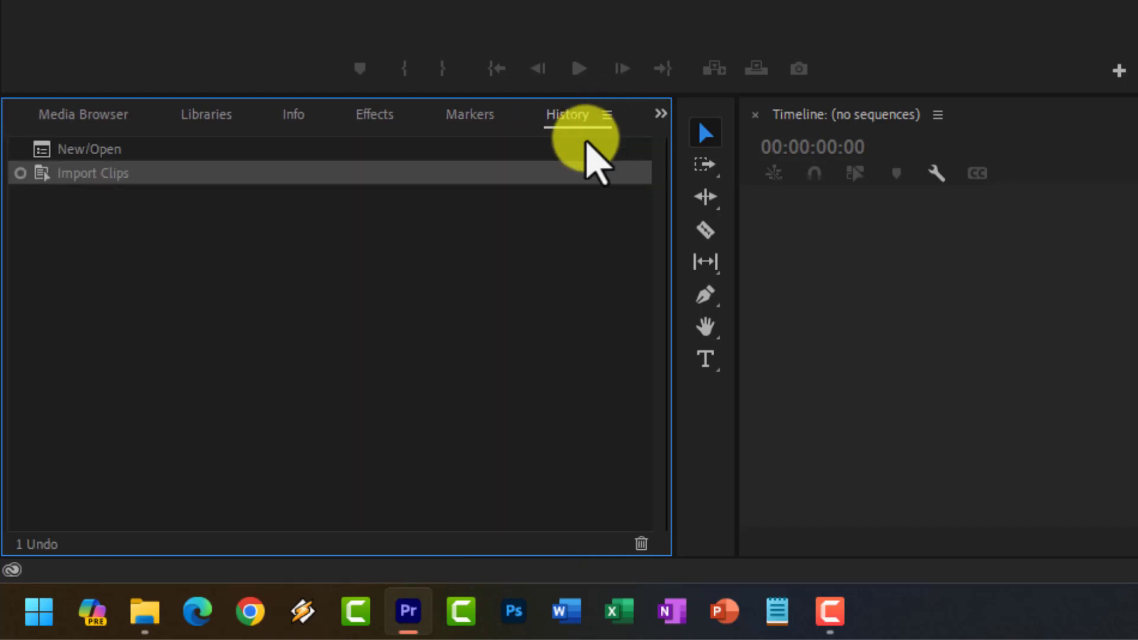
{"action": "left_click", "coordinate": [74, 115]}
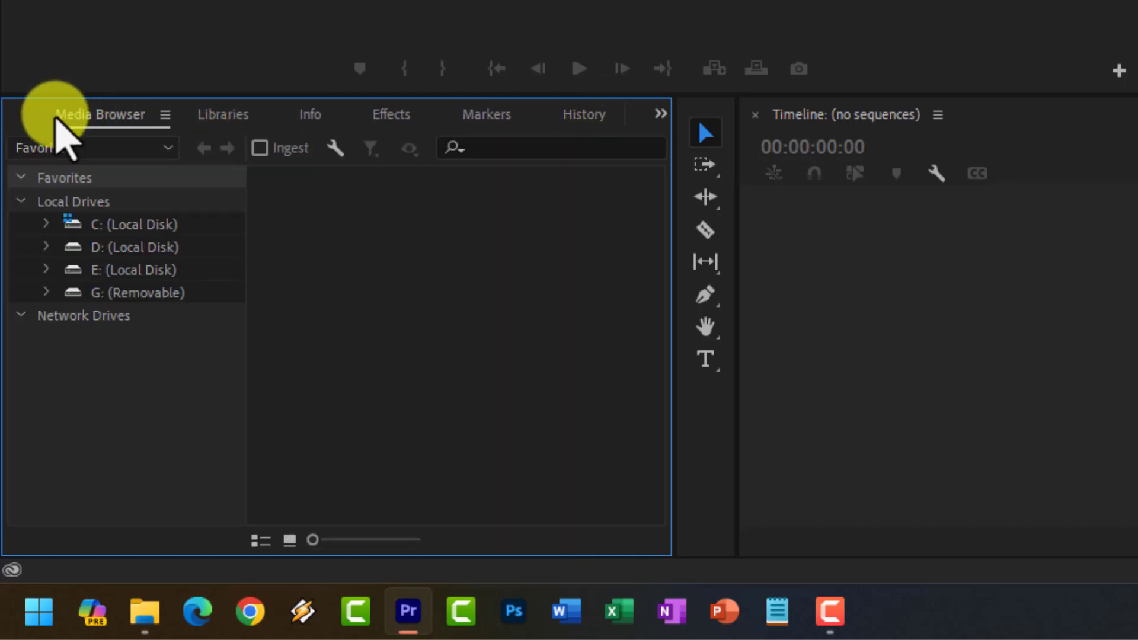
{"action": "left_click", "coordinate": [57, 114]}
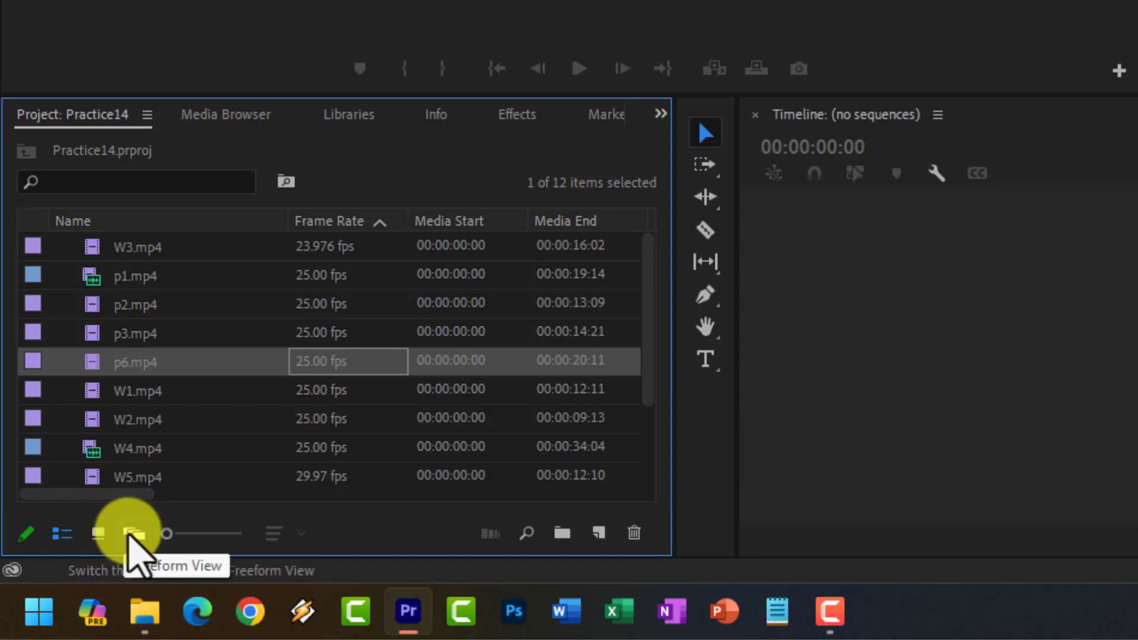
- View the project clips in Icon and Freeform layouts, selecting W6.mp4
{"action": "left_click", "coordinate": [98, 533]}
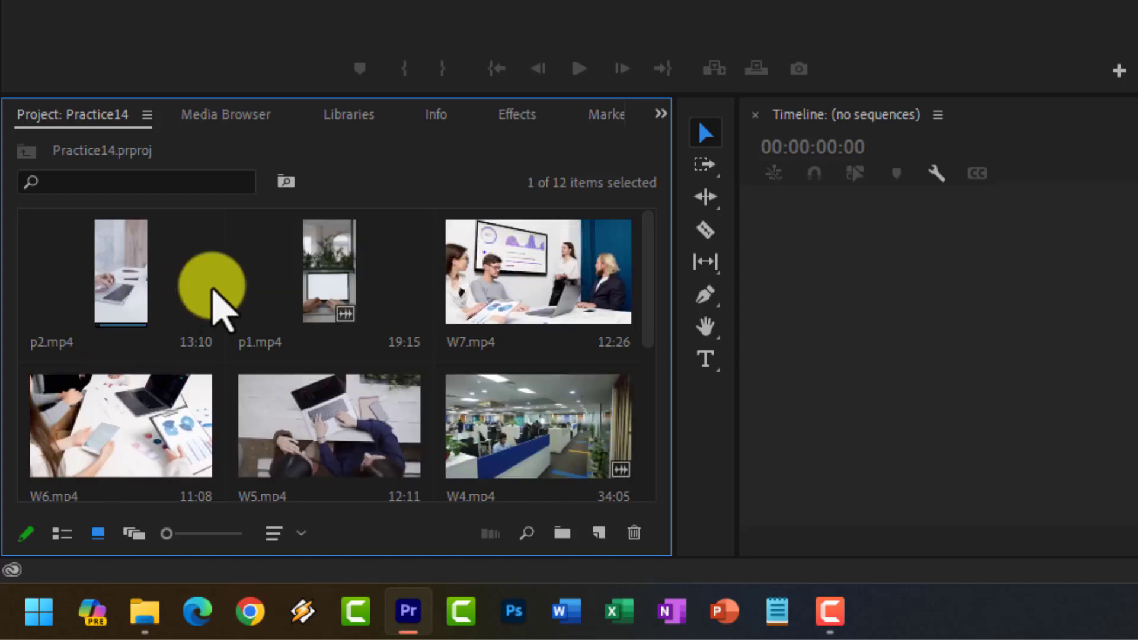
{"action": "scroll", "coordinate": [498, 341], "scroll_direction": "down", "scroll_amount": 5}
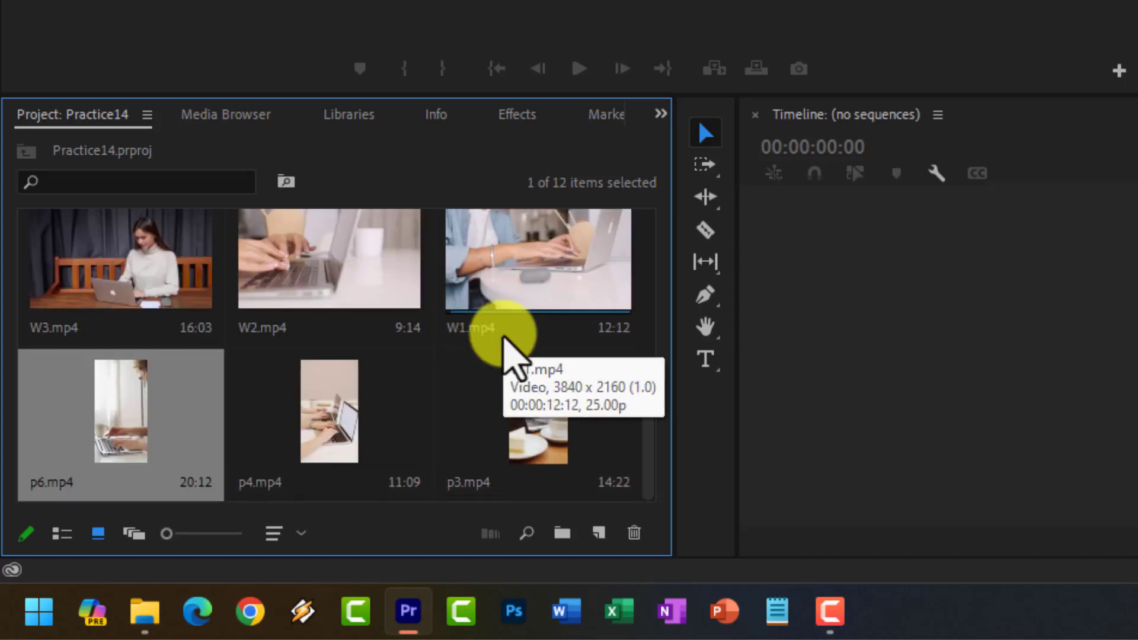
{"action": "scroll", "coordinate": [486, 344], "scroll_direction": "up", "scroll_amount": 5}
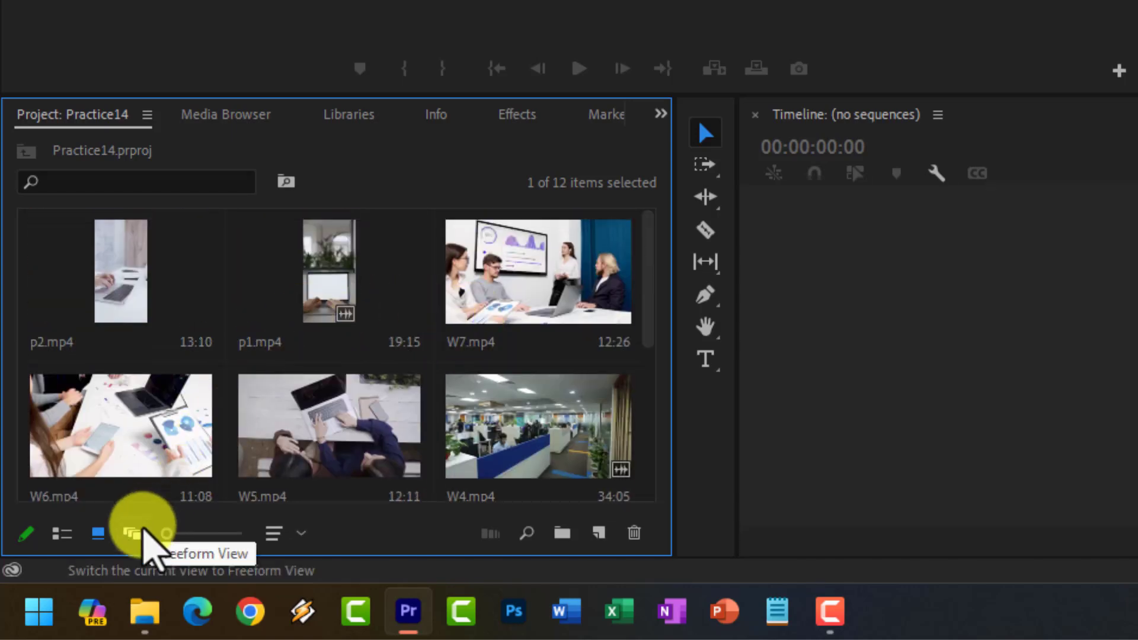
{"action": "left_click", "coordinate": [134, 533]}
{"action": "scroll", "coordinate": [293, 375], "scroll_direction": "down", "scroll_amount": 5}
{"action": "scroll", "coordinate": [300, 368], "scroll_direction": "up", "scroll_amount": 3}
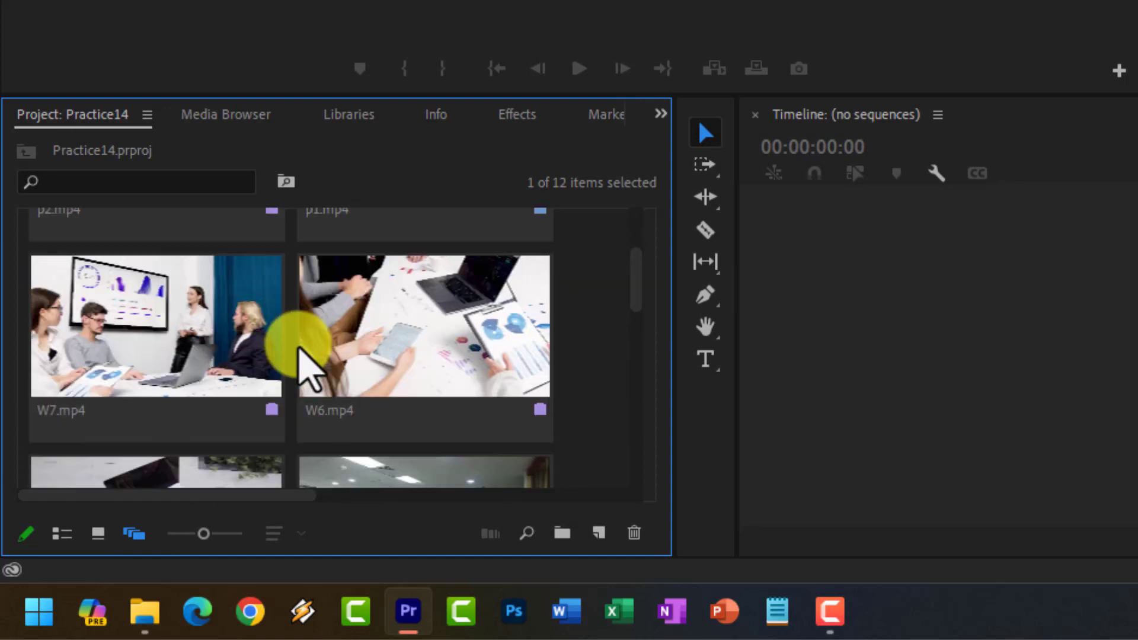
{"action": "left_click", "coordinate": [299, 349]}
{"action": "scroll", "coordinate": [308, 356], "scroll_direction": "down", "scroll_amount": 5}
{"action": "scroll", "coordinate": [325, 363], "scroll_direction": "up", "scroll_amount": 5}
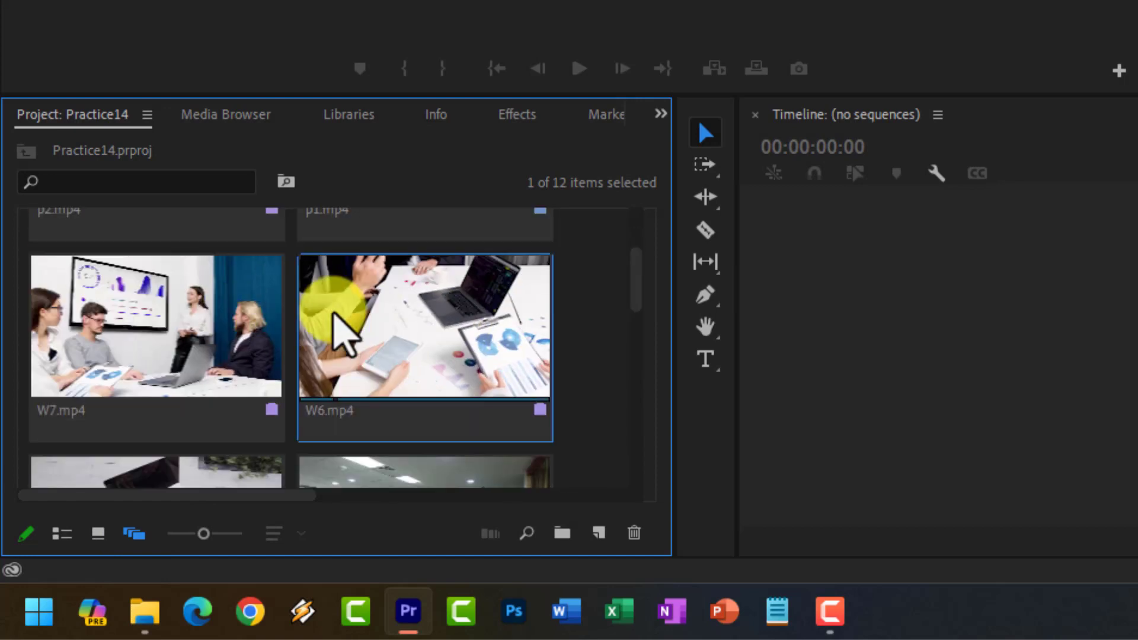
{"action": "scroll", "coordinate": [272, 299], "scroll_direction": "up", "scroll_amount": 2}
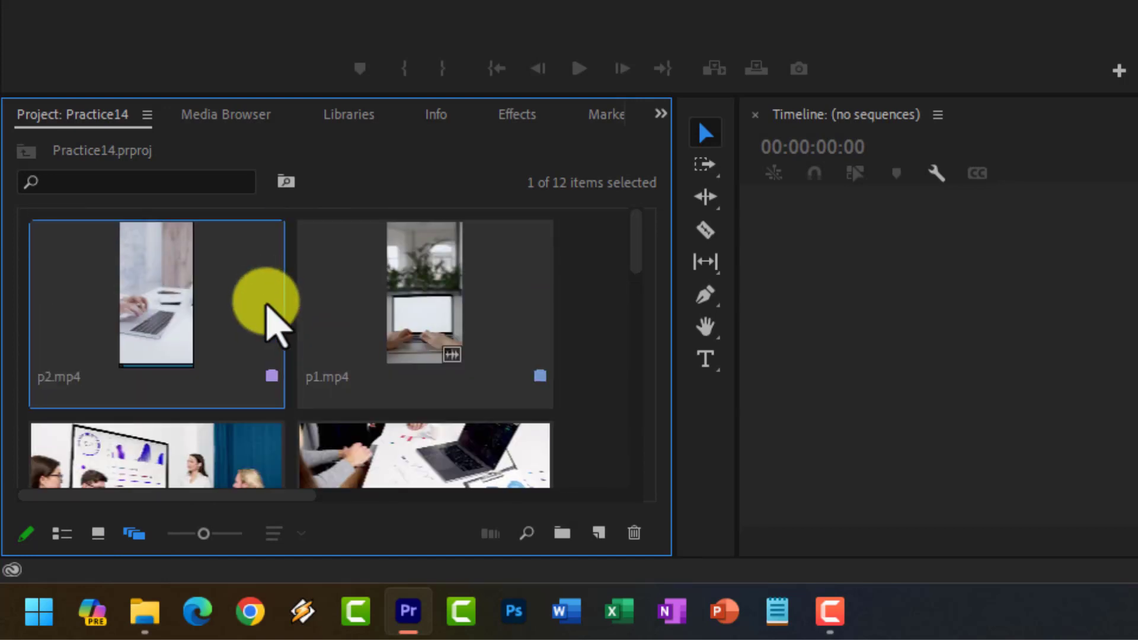
- Return to List View with taller rows and add a new bin named Bin
{"action": "left_click", "coordinate": [62, 533]}
{"action": "left_click", "coordinate": [97, 533]}
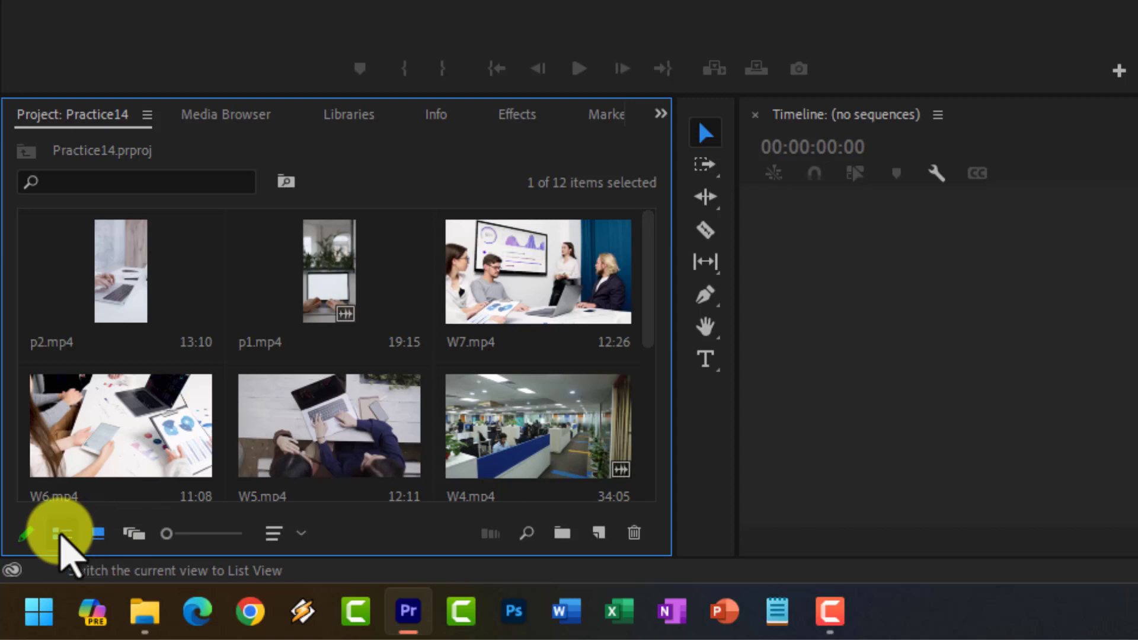
{"action": "left_click", "coordinate": [62, 534]}
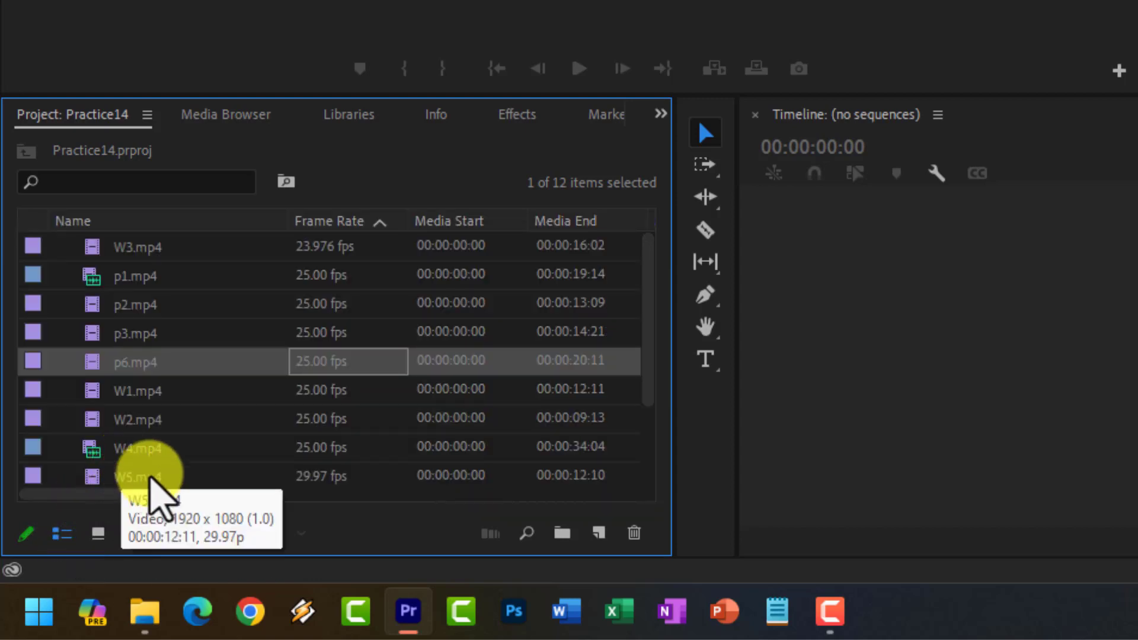
{"action": "mouse_move", "coordinate": [169, 533]}
{"action": "left_mouse_down"}
{"action": "mouse_move", "coordinate": [204, 533]}
{"action": "mouse_move", "coordinate": [167, 533]}
{"action": "left_mouse_up"}
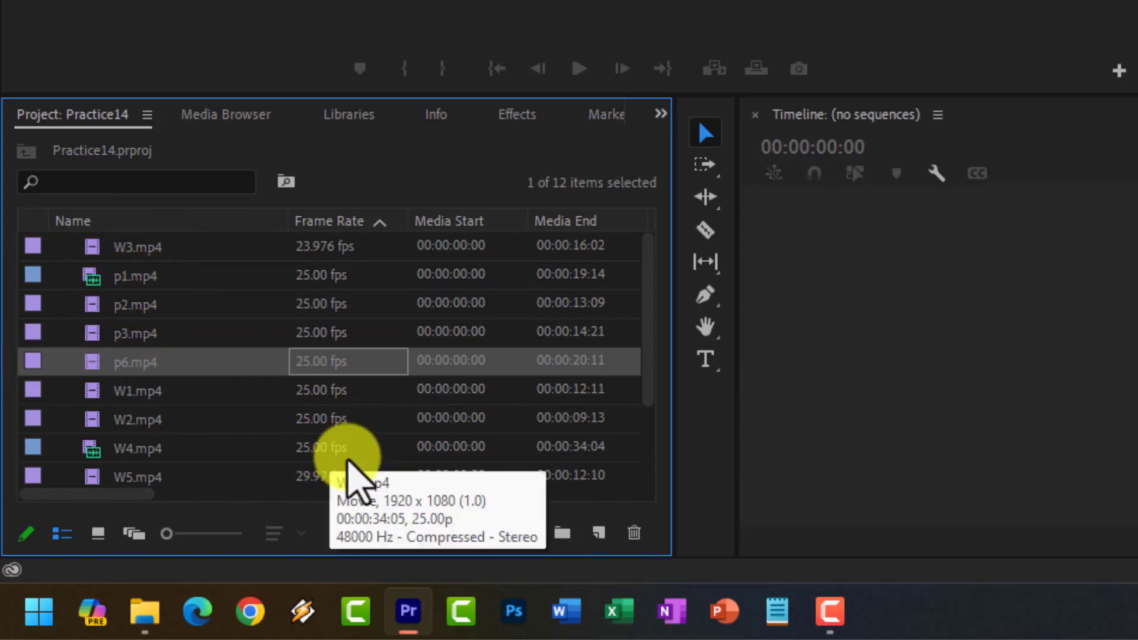
{"action": "left_click", "coordinate": [560, 532]}
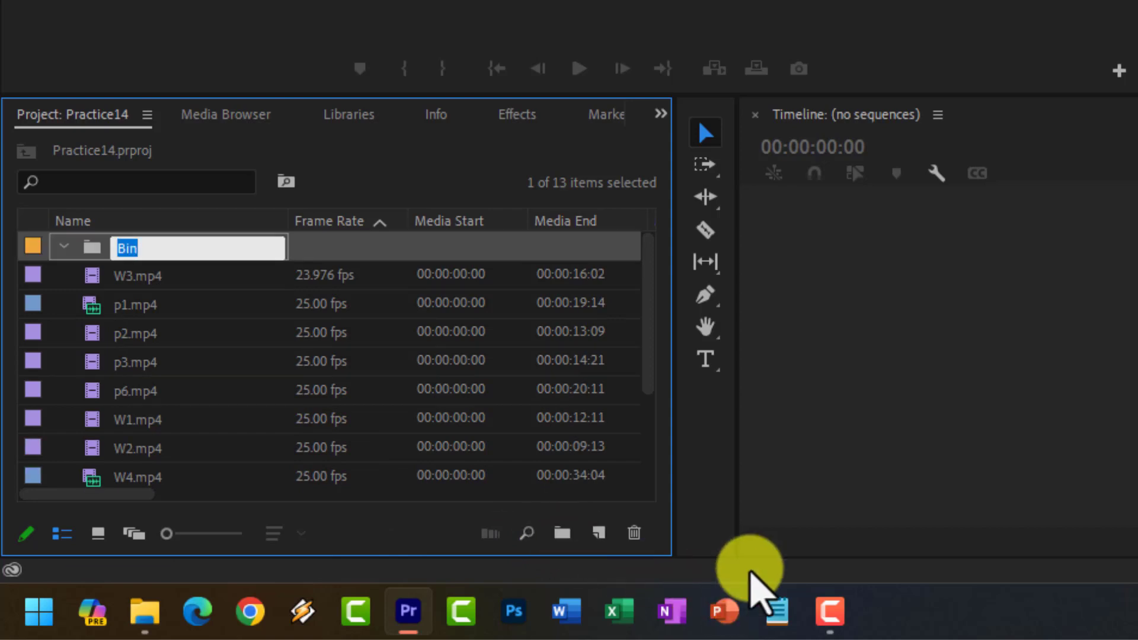
- Rename the new bin to Portrait
{"action": "type", "text": "rt"}
{"action": "type", "text": "a"}
{"action": "key", "text": "BackSpace"}
{"action": "type", "text": "rai"}
{"action": "type", "text": "t"}
{"action": "key", "text": "Tab"}
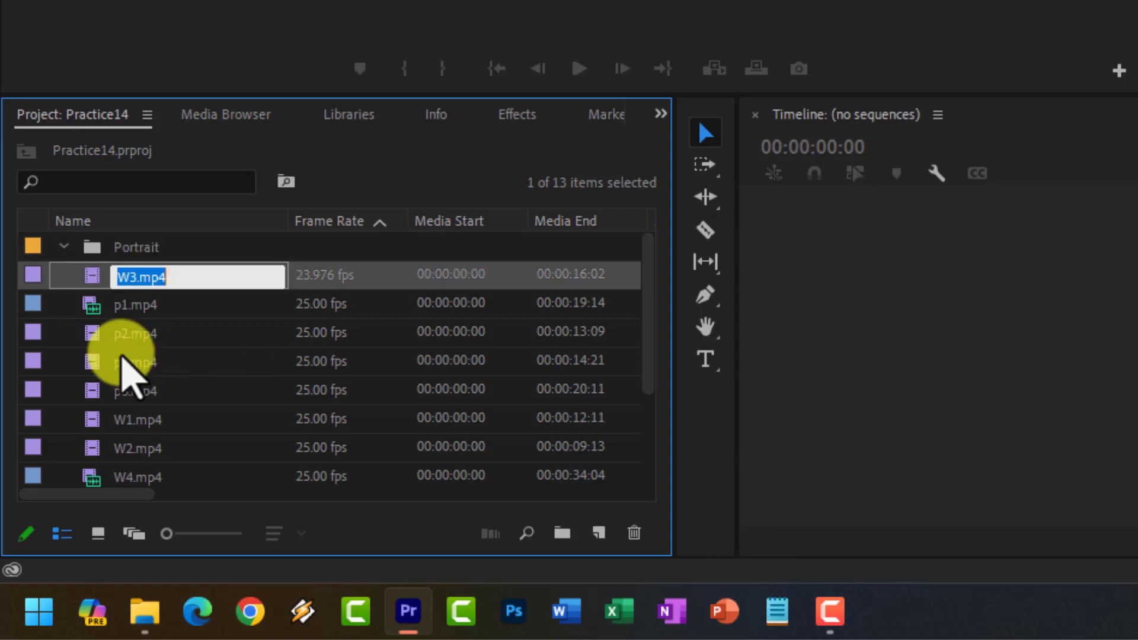
- Move p1, p2, p3 and p6 into the Portrait bin and collapse it
{"action": "left_click", "coordinate": [127, 309]}
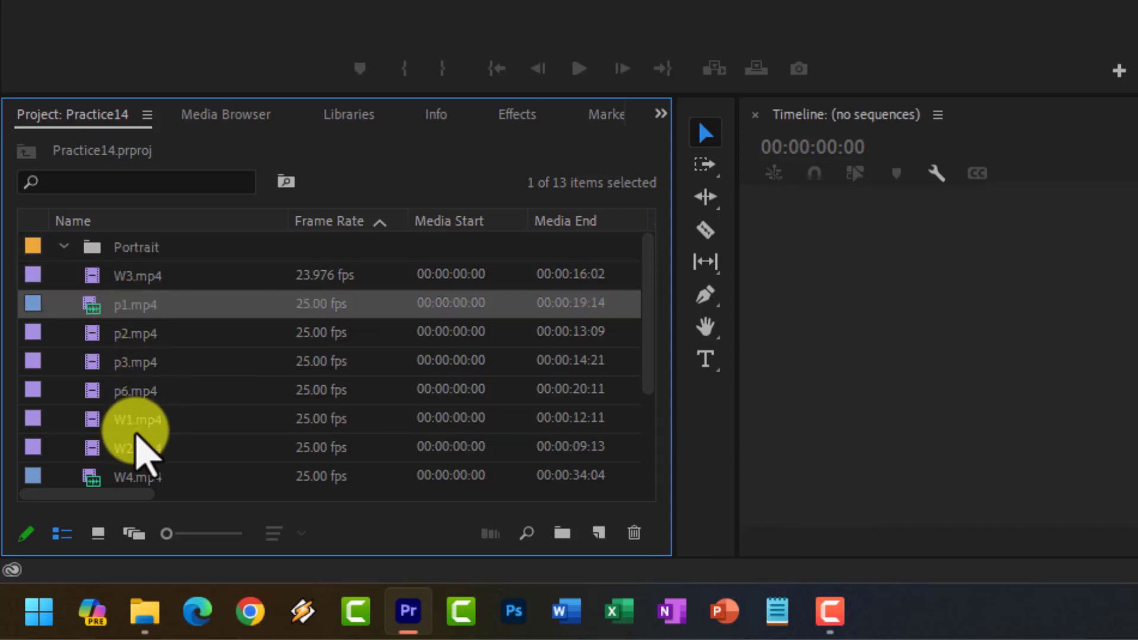
{"action": "left_click", "coordinate": [138, 396], "text": "shift"}
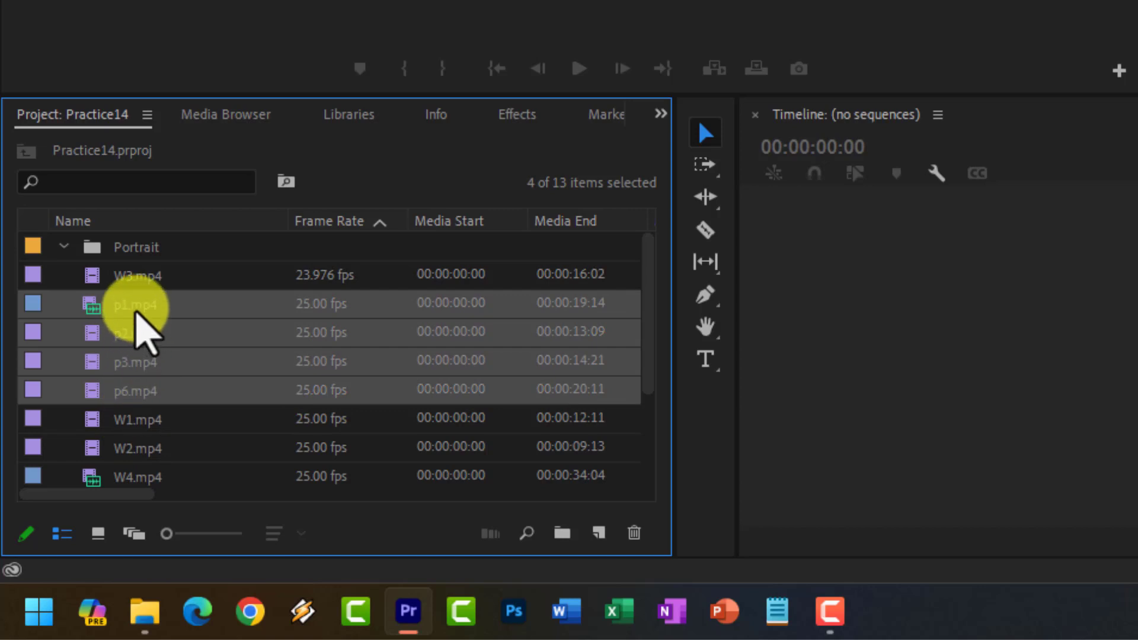
{"action": "mouse_move", "coordinate": [145, 320]}
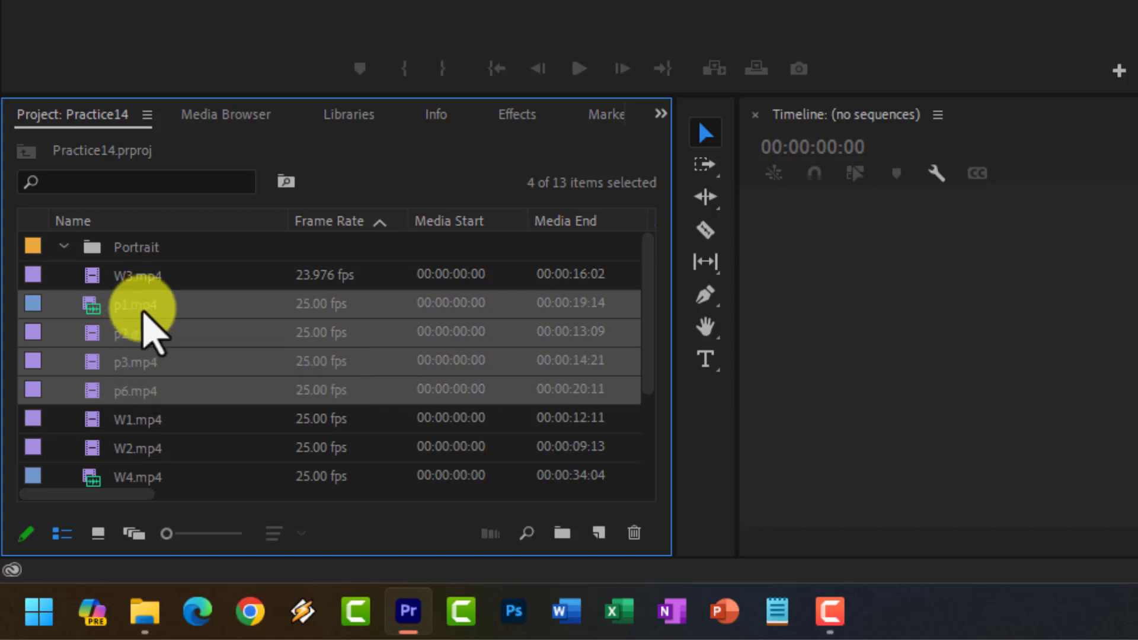
{"action": "left_click_drag", "start_coordinate": [146, 320], "coordinate": [138, 249]}
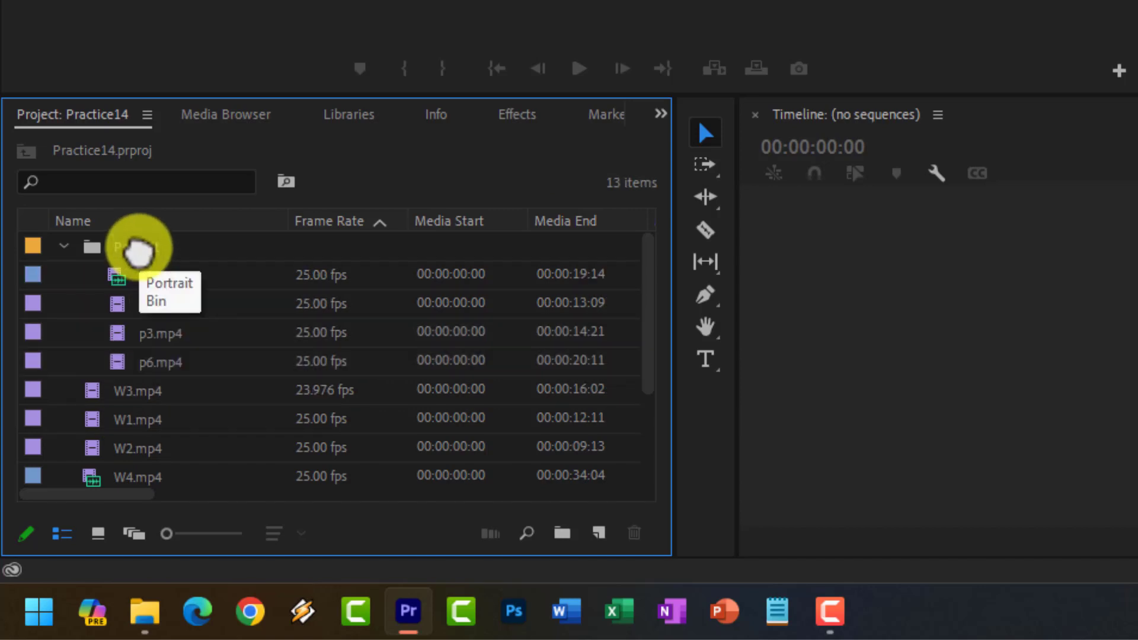
{"action": "left_click", "coordinate": [62, 246]}
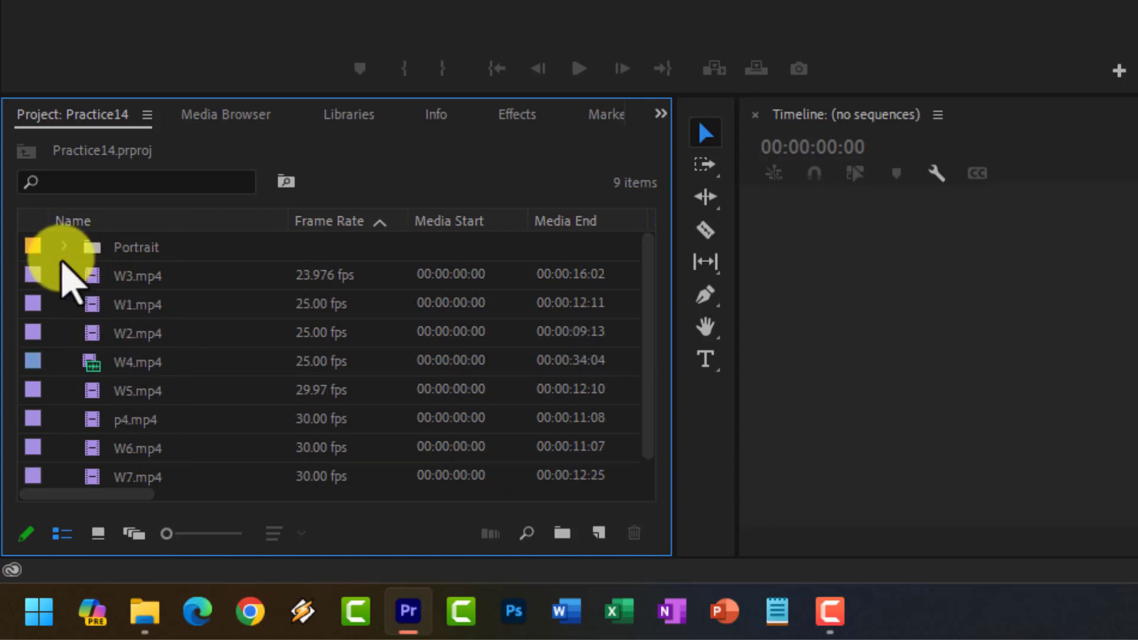
- Select the eight clips outside the bin, then only p4.mp4
{"action": "left_click", "coordinate": [119, 278]}
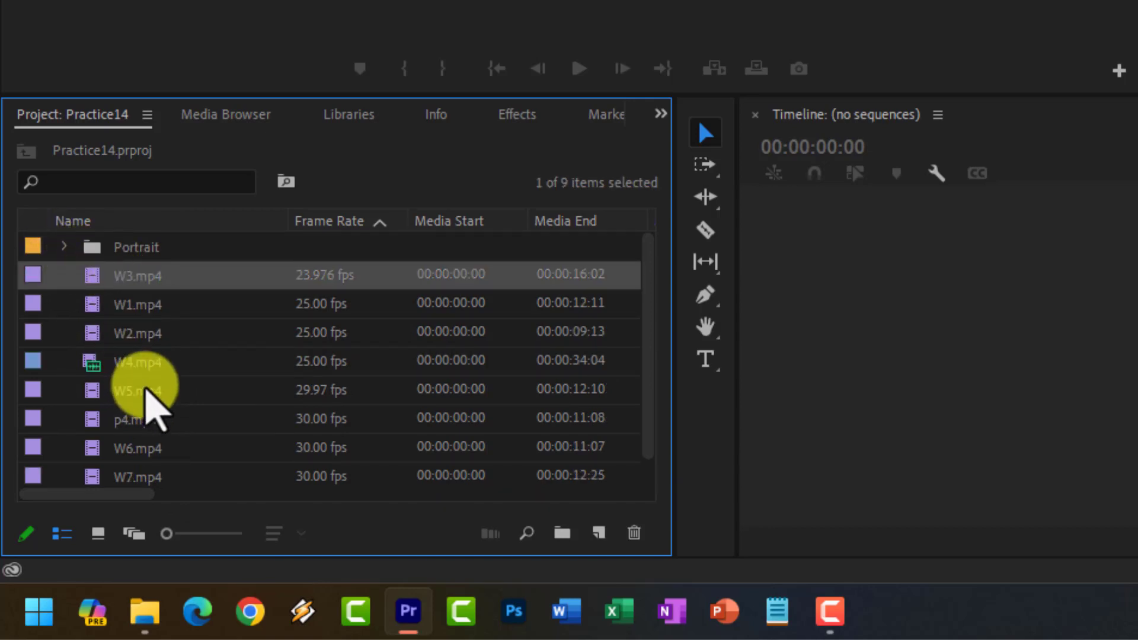
{"action": "scroll", "coordinate": [156, 415], "scroll_direction": "down", "scroll_amount": 1}
{"action": "left_click", "coordinate": [145, 446], "text": "shift"}
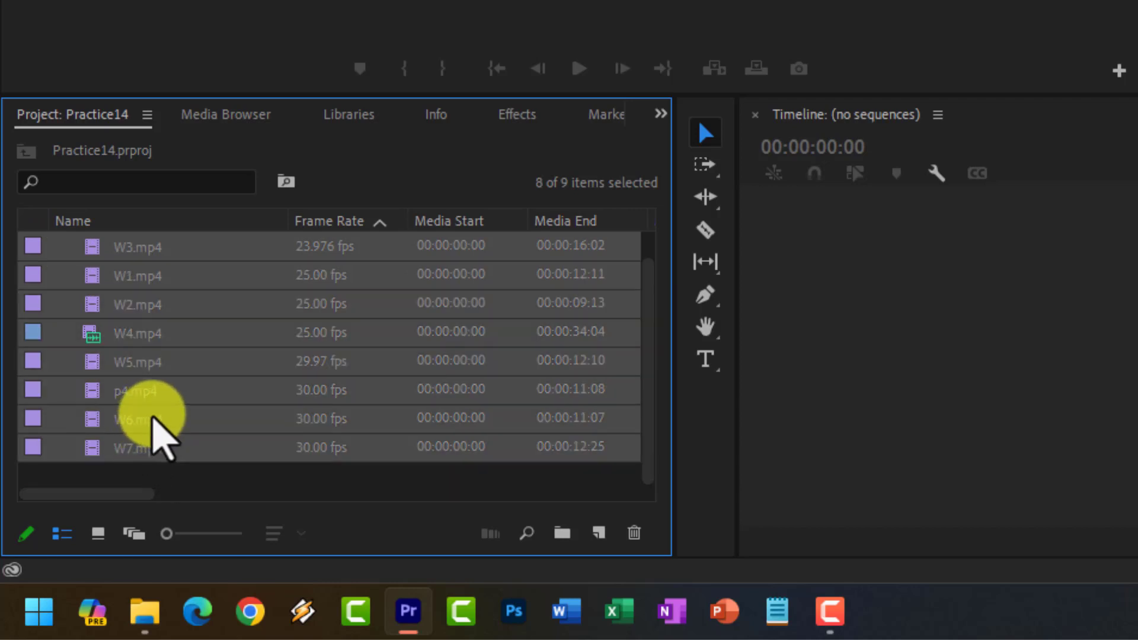
{"action": "left_click", "coordinate": [155, 391]}
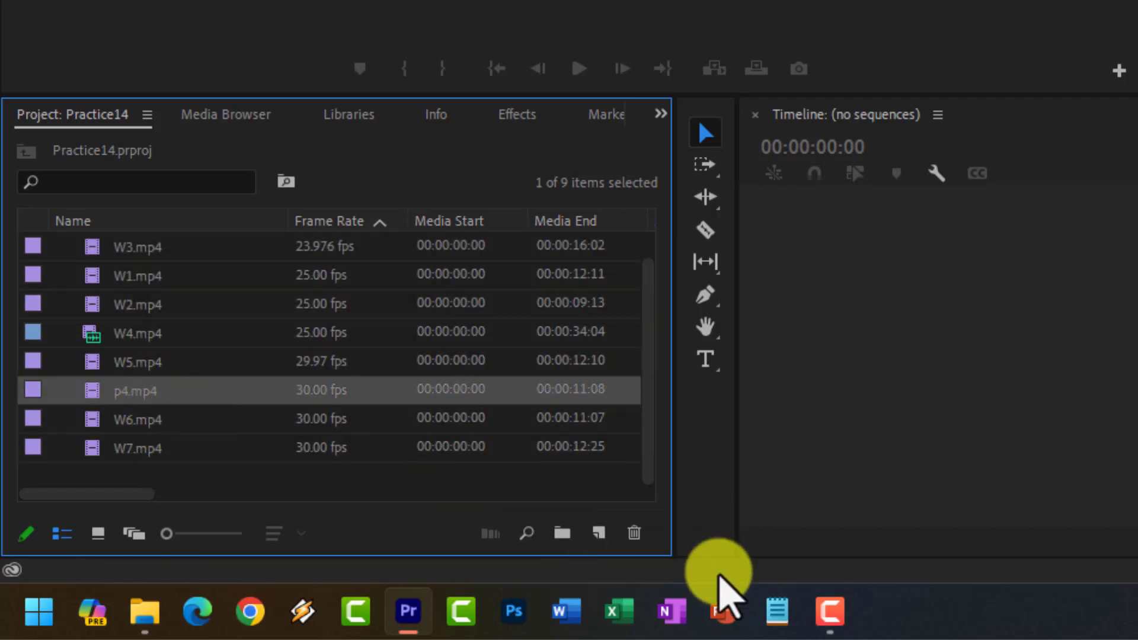
- Create a second bin named Wide
{"action": "left_click", "coordinate": [560, 533]}
{"action": "type", "text": "W"}
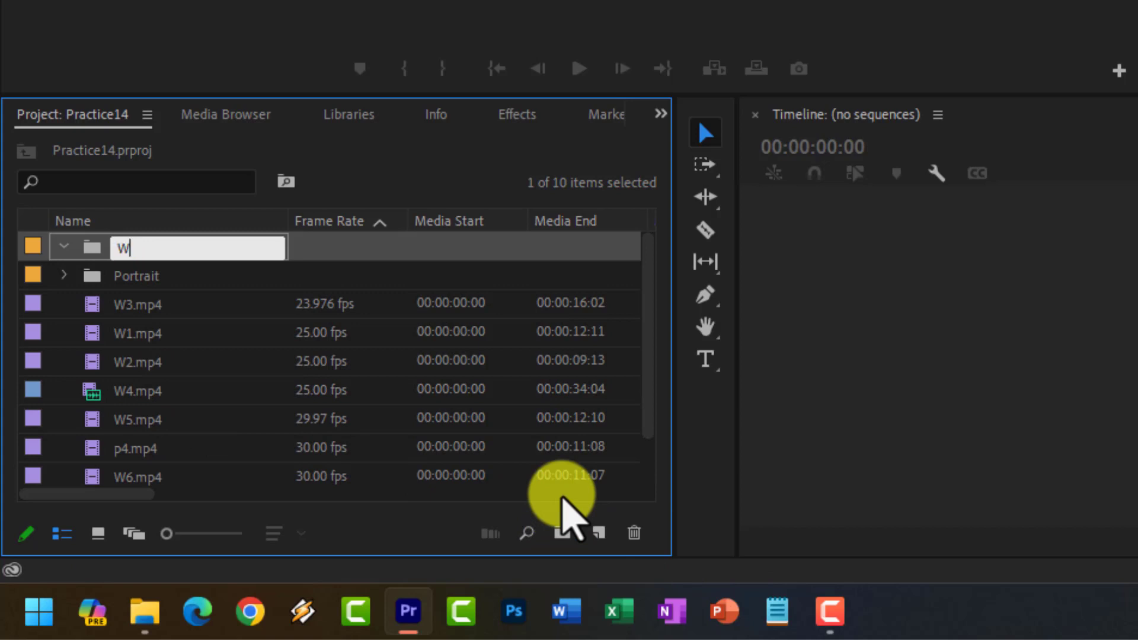
{"action": "type", "text": "ide"}
{"action": "key", "text": "Tab"}
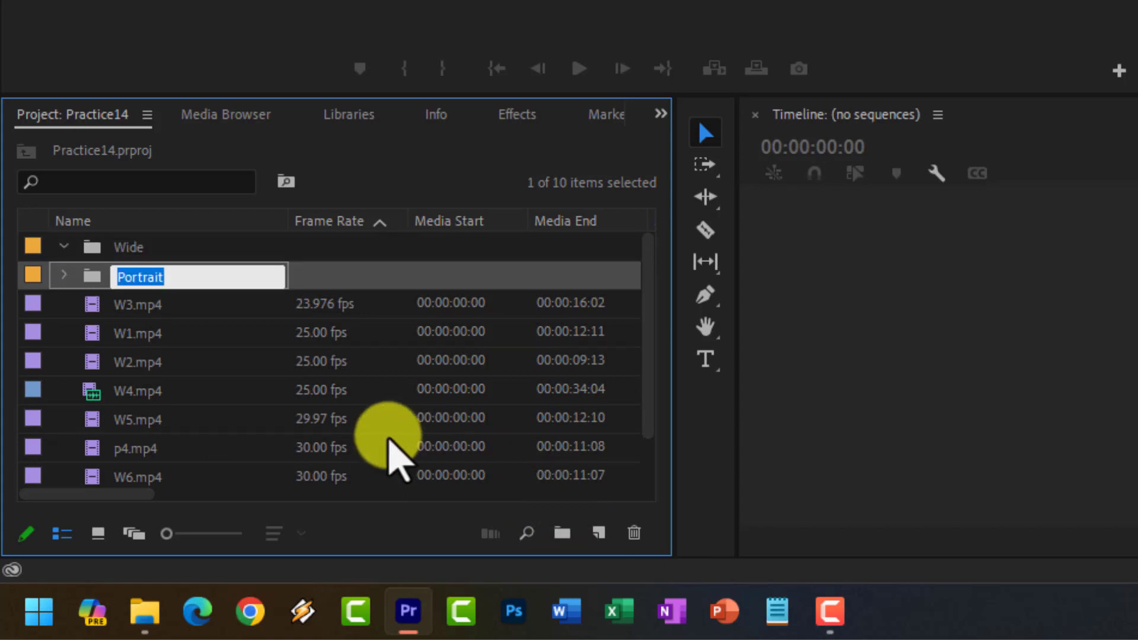
{"action": "left_click", "coordinate": [276, 388]}
{"action": "left_click", "coordinate": [125, 248]}
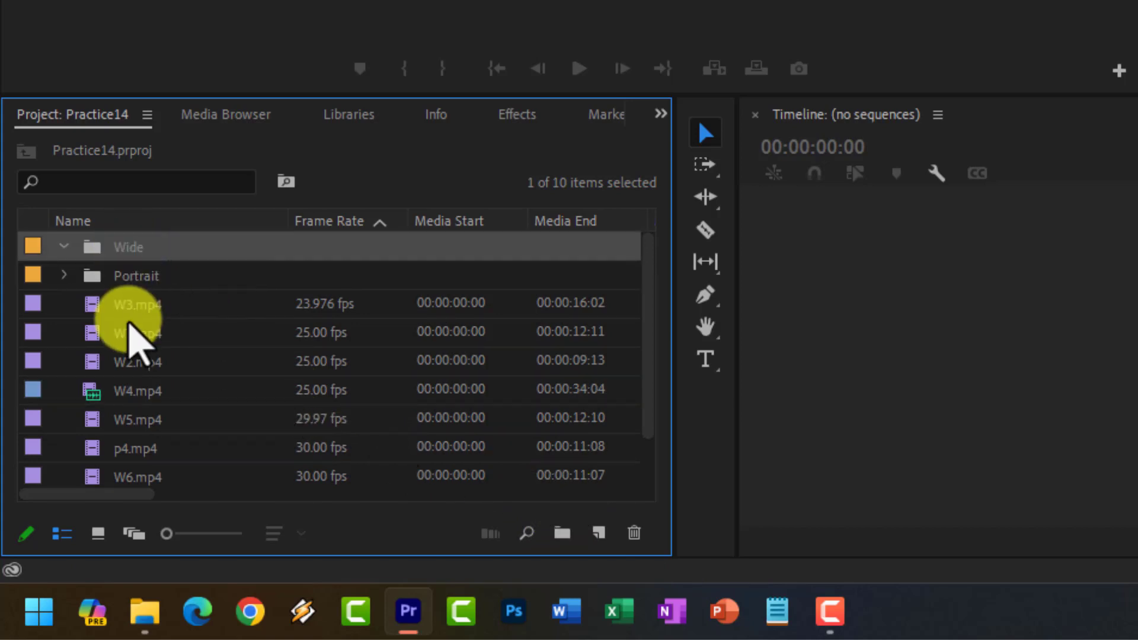
- Move the eight clips from W3.mp4 to the last clip into the Wide bin
{"action": "left_click", "coordinate": [127, 305]}
{"action": "scroll", "coordinate": [144, 456], "scroll_direction": "down", "scroll_amount": 2}
{"action": "left_click", "coordinate": [145, 450], "text": "shift"}
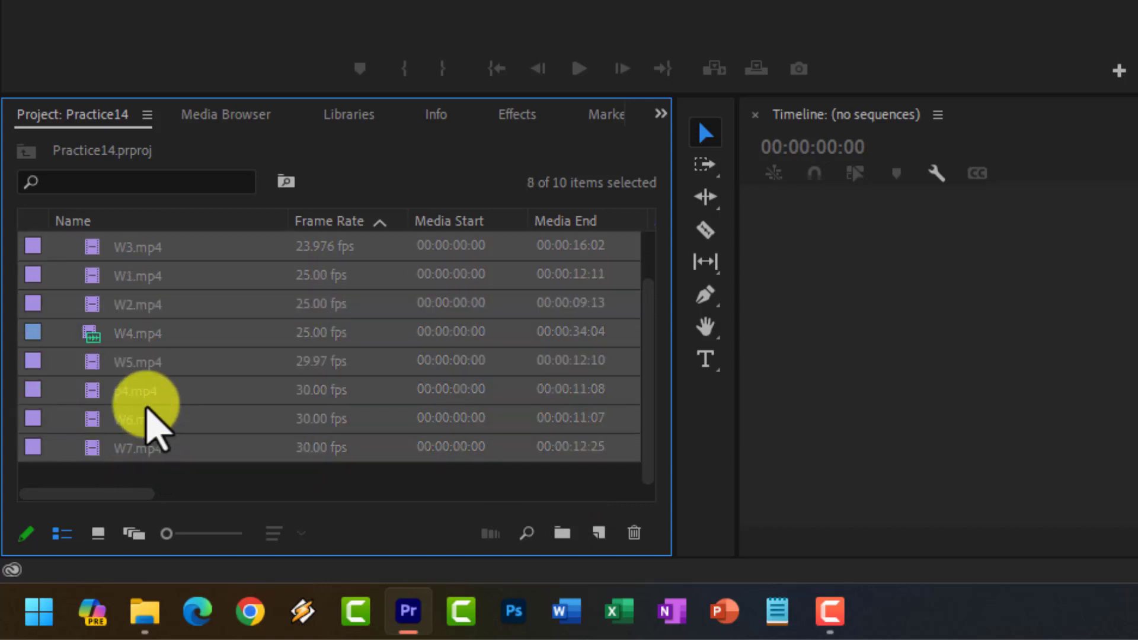
{"action": "scroll", "coordinate": [145, 418], "scroll_direction": "up", "scroll_amount": 2}
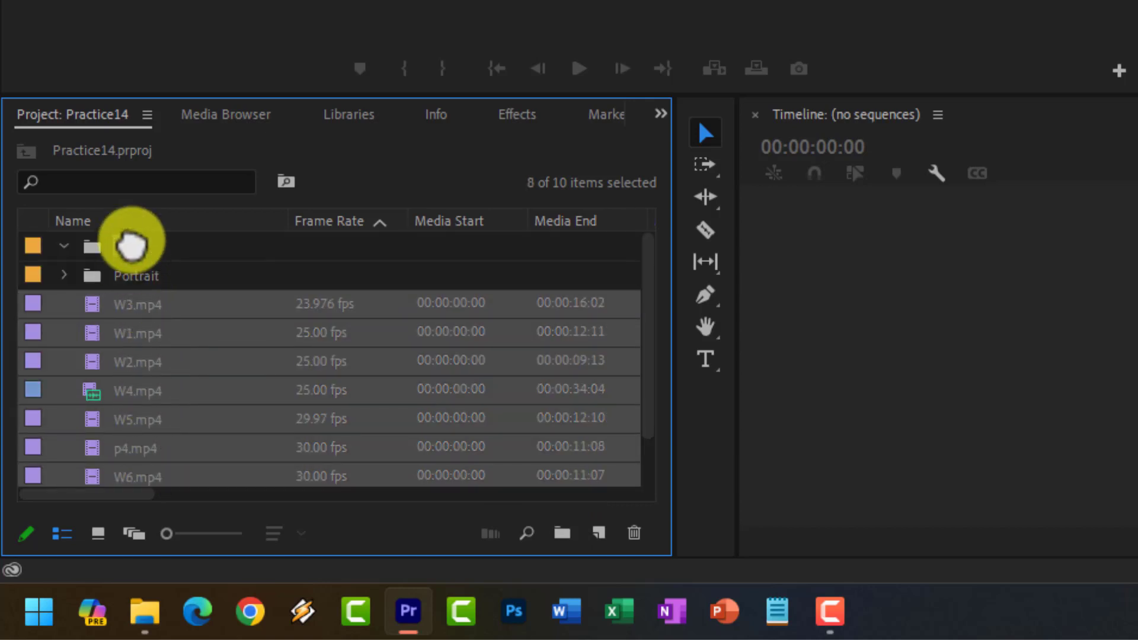
{"action": "left_click_drag", "start_coordinate": [142, 314], "coordinate": [132, 246]}
- Leave both the Wide and Portrait bins collapsed
{"action": "left_click", "coordinate": [64, 246]}
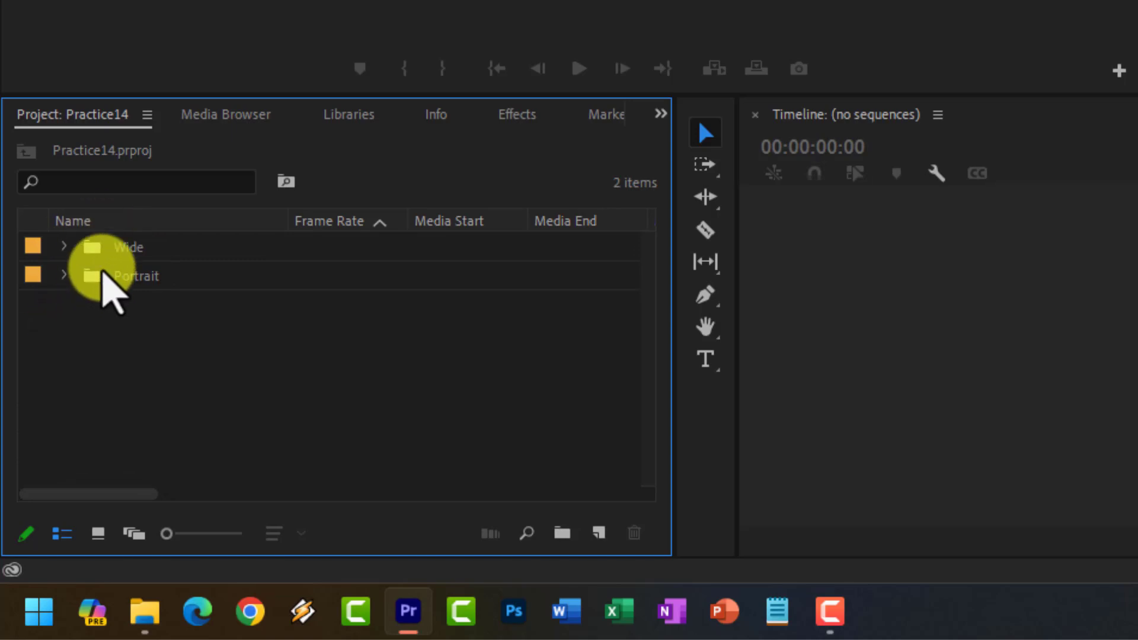
{"action": "left_click", "coordinate": [63, 249]}
{"action": "left_click", "coordinate": [63, 254]}
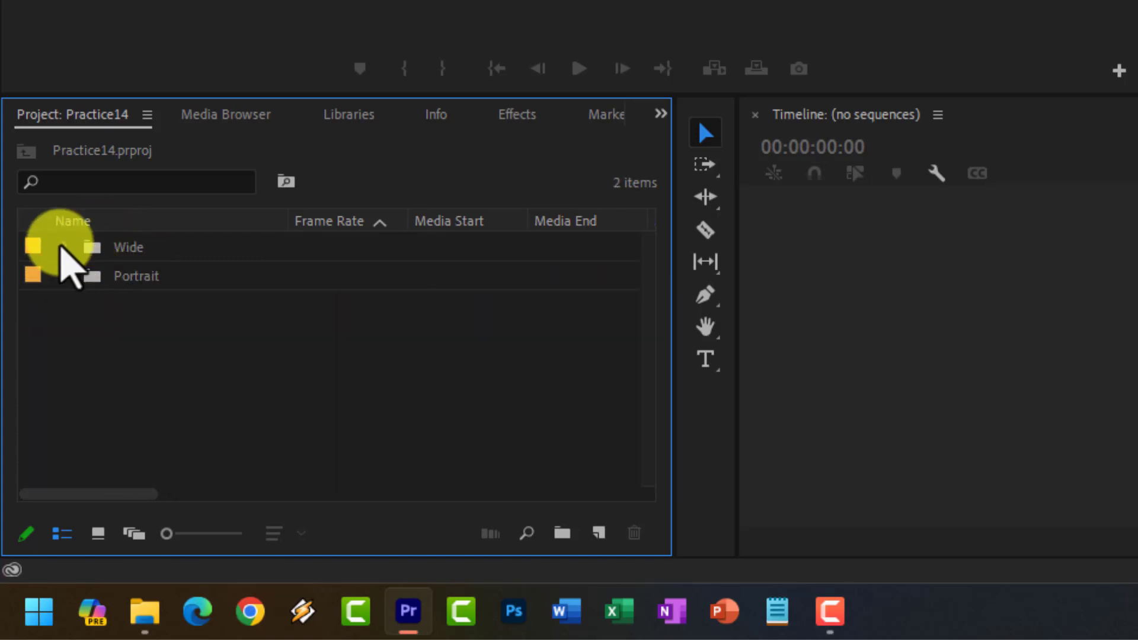
{"action": "left_click", "coordinate": [63, 275]}
{"action": "left_click", "coordinate": [64, 276]}
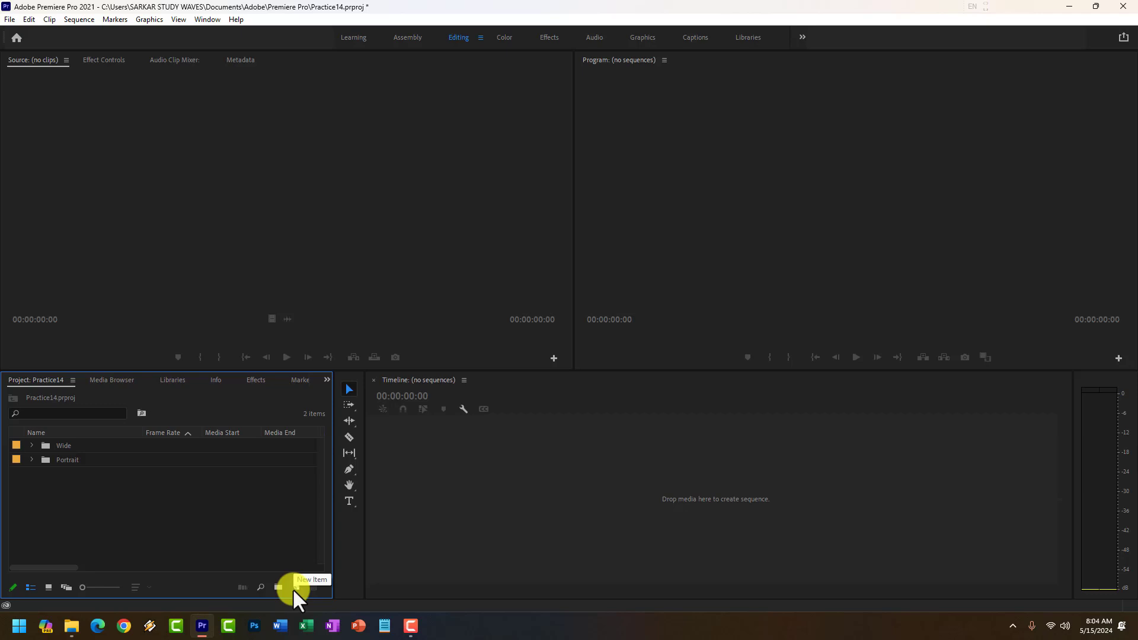
- Load W3.mp4 from the Wide bin in the Source monitor and make a W3 sequence from it
{"action": "left_click", "coordinate": [33, 446]}
{"action": "left_click_drag", "start_coordinate": [72, 461], "coordinate": [219, 228]}
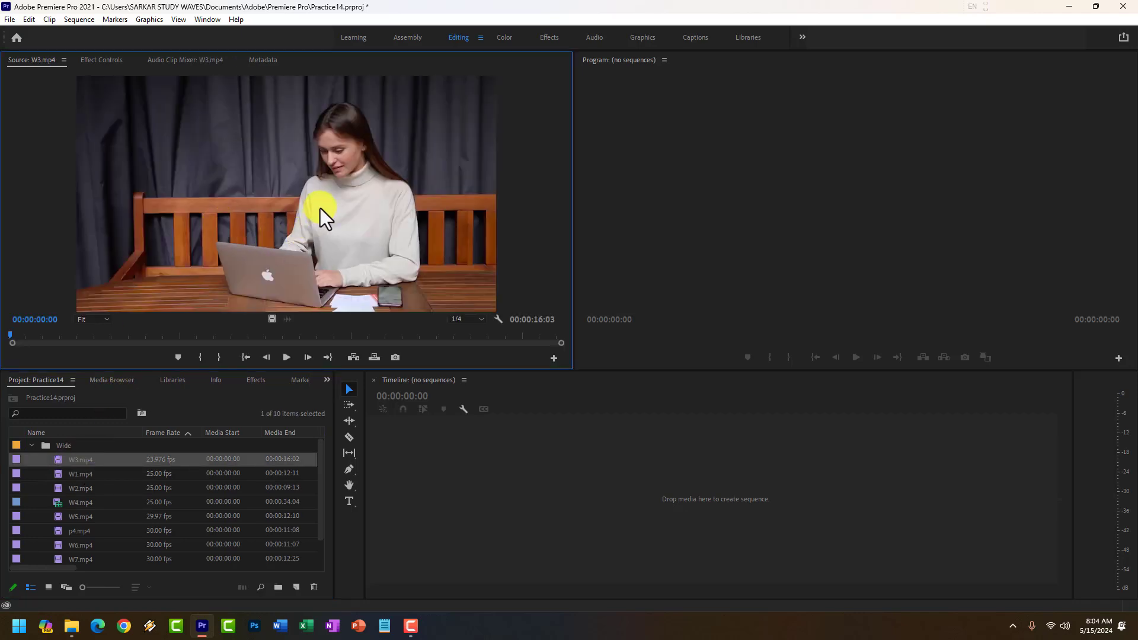
{"action": "mouse_move", "coordinate": [322, 212]}
{"action": "left_mouse_down"}
{"action": "mouse_move", "coordinate": [454, 509]}
{"action": "mouse_move", "coordinate": [474, 506]}
{"action": "left_mouse_up"}
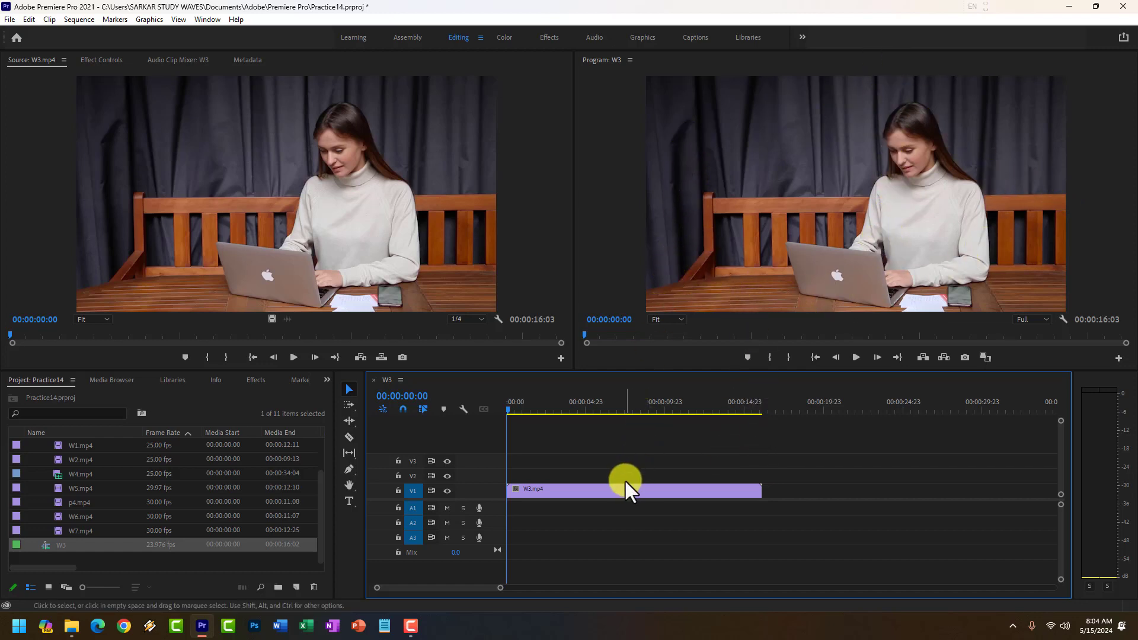
- Delete the W3.mp4 clip from track V1 so the sequence is empty
{"action": "left_click", "coordinate": [605, 491]}
{"action": "key", "text": "Delete"}
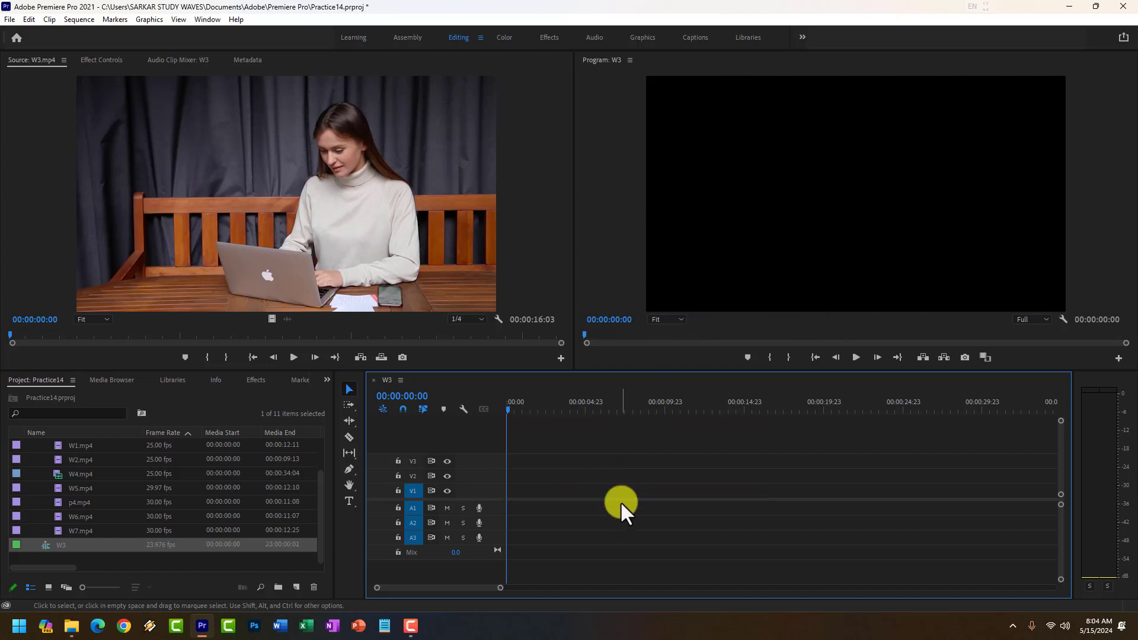
{"action": "left_click", "coordinate": [350, 243]}
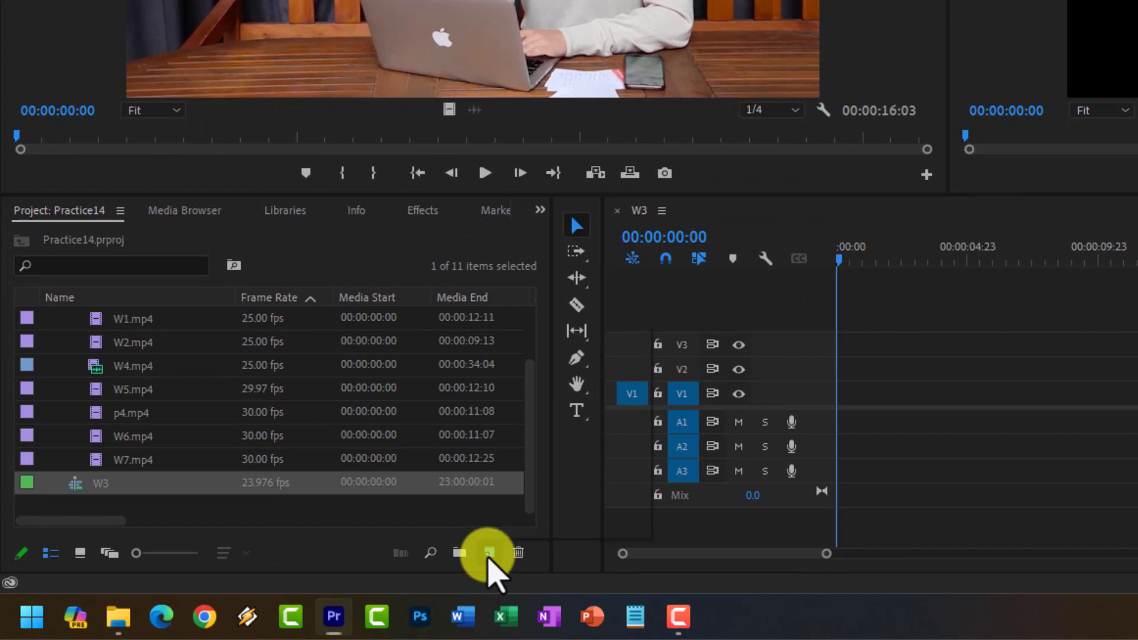
- Start a new sequence from the AVCHD 1080p25 preset and show its Settings
{"action": "left_click", "coordinate": [338, 580]}
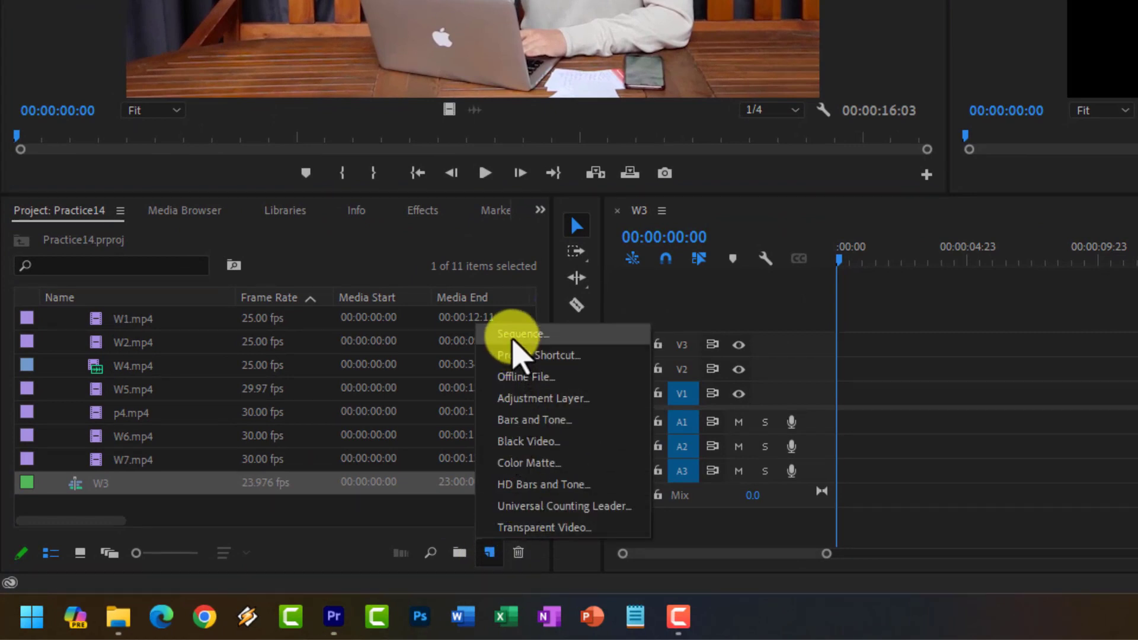
{"action": "left_click", "coordinate": [515, 335]}
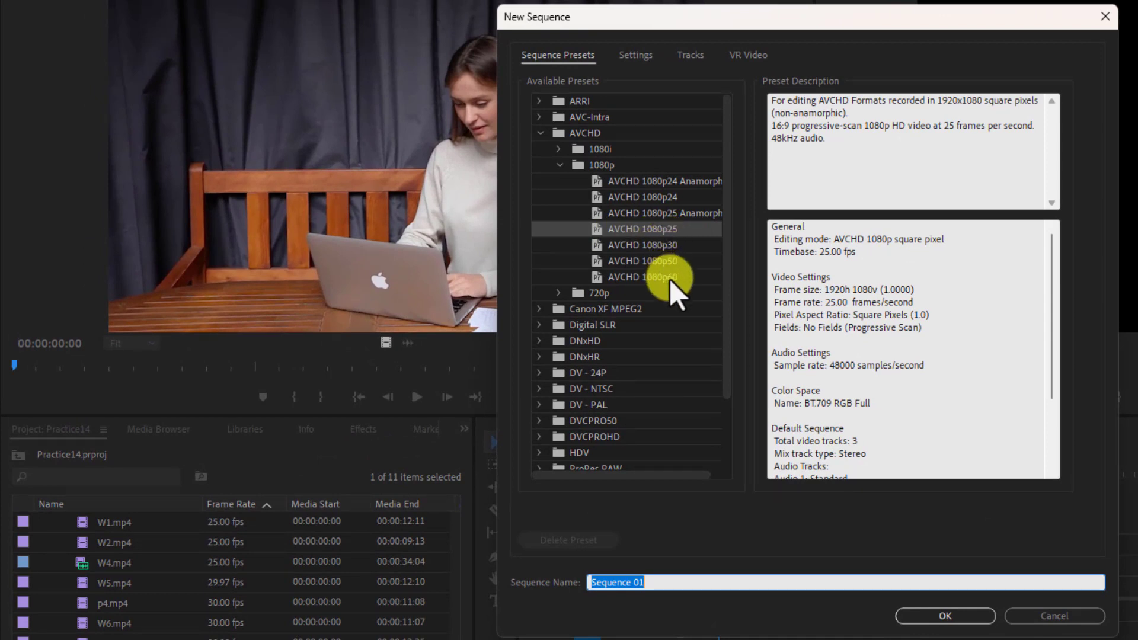
{"action": "left_click", "coordinate": [663, 232]}
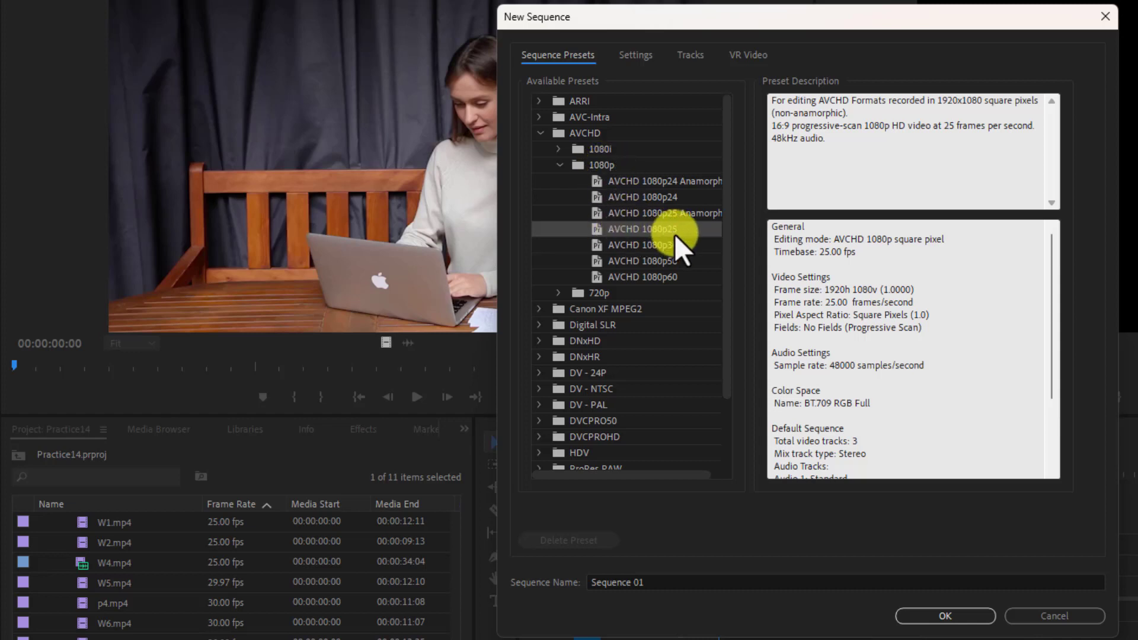
{"action": "left_click", "coordinate": [631, 55]}
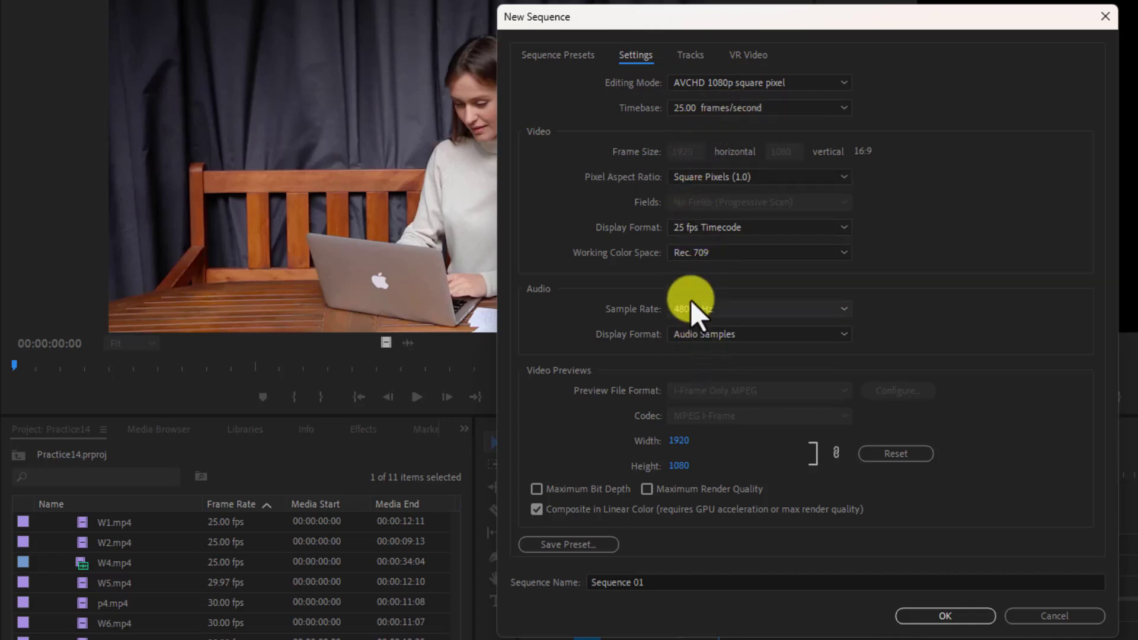
- Set Custom editing mode, 1920×1080 frame size, Square Pixels and Lower Field First fields
{"action": "left_click", "coordinate": [720, 87]}
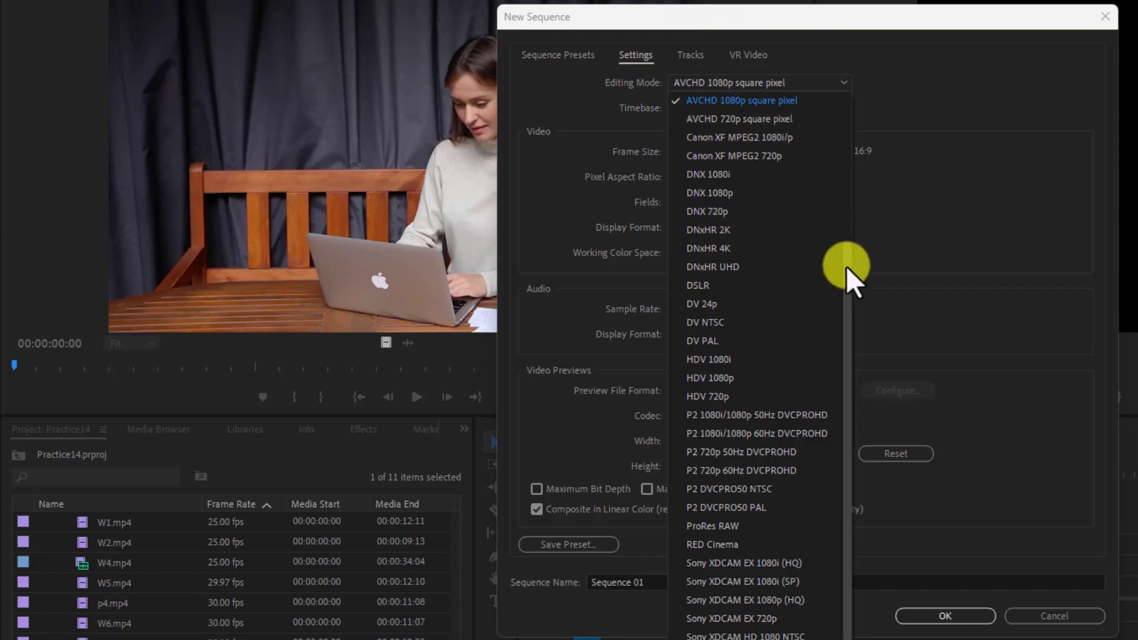
{"action": "mouse_move", "coordinate": [845, 266]}
{"action": "left_mouse_down"}
{"action": "mouse_move", "coordinate": [844, 134]}
{"action": "mouse_move", "coordinate": [826, 123]}
{"action": "left_mouse_up"}
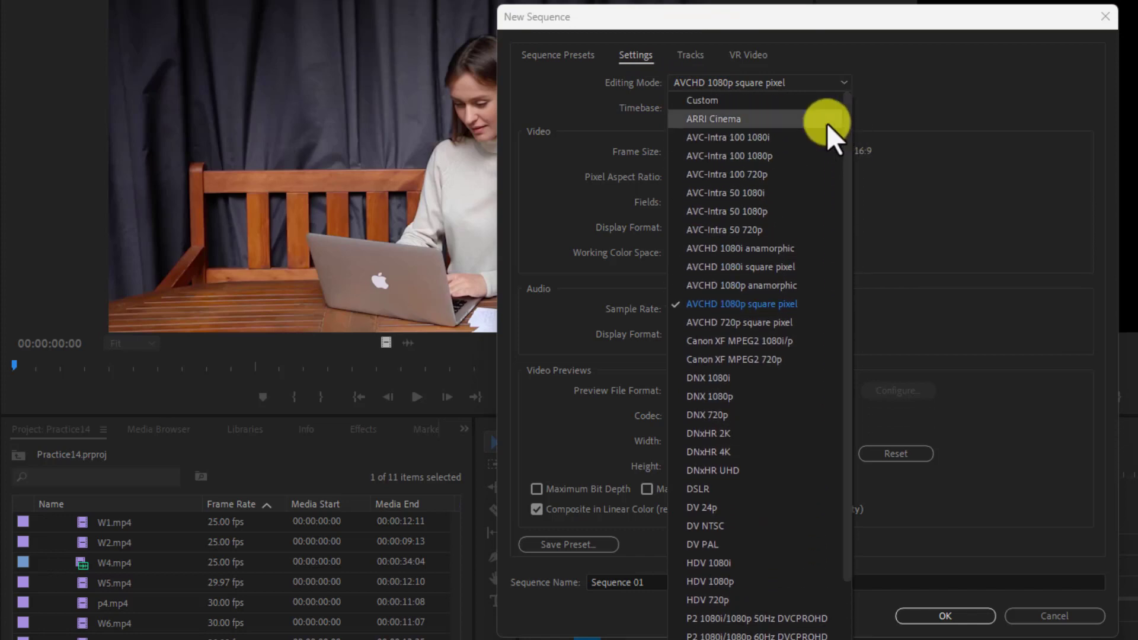
{"action": "left_click", "coordinate": [706, 109]}
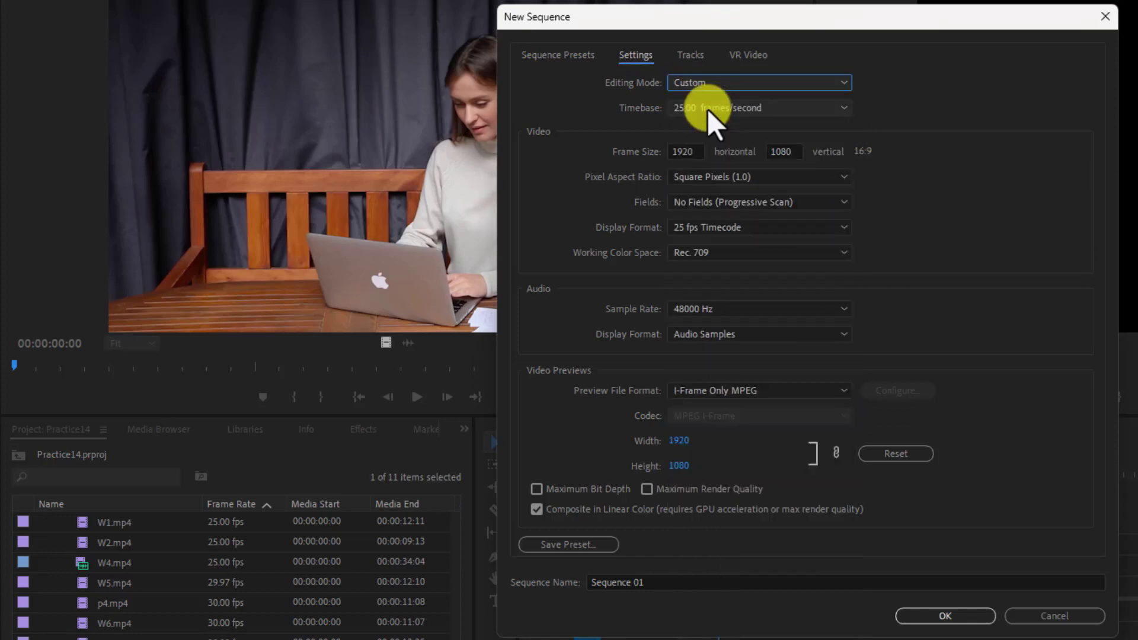
{"action": "double_click", "coordinate": [687, 152]}
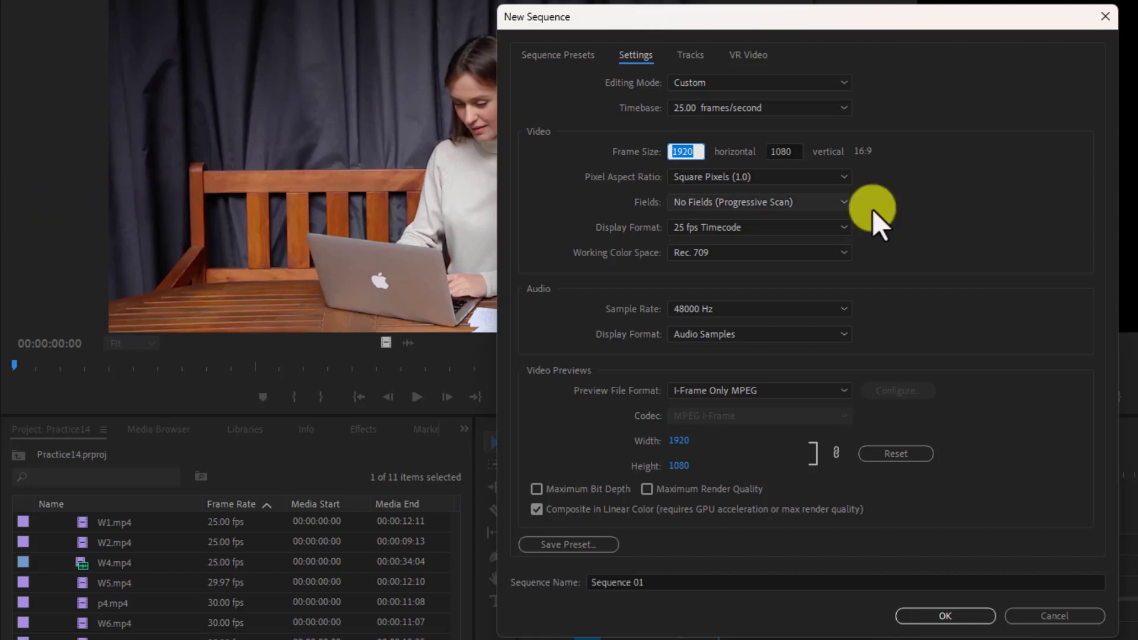
{"action": "double_click", "coordinate": [794, 151]}
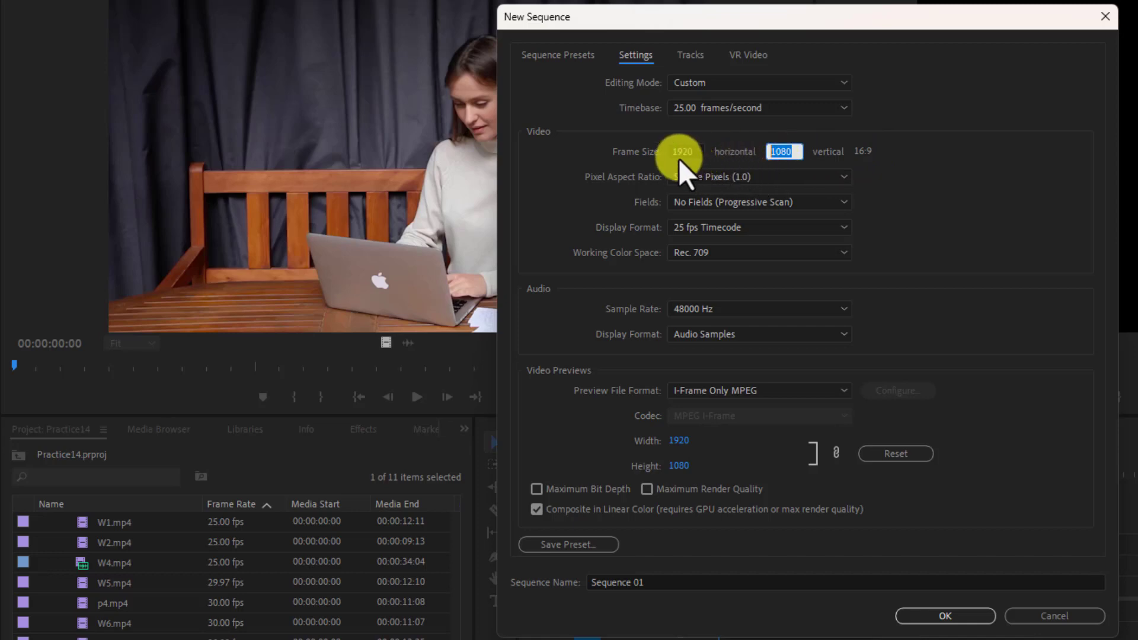
{"action": "left_click", "coordinate": [707, 177]}
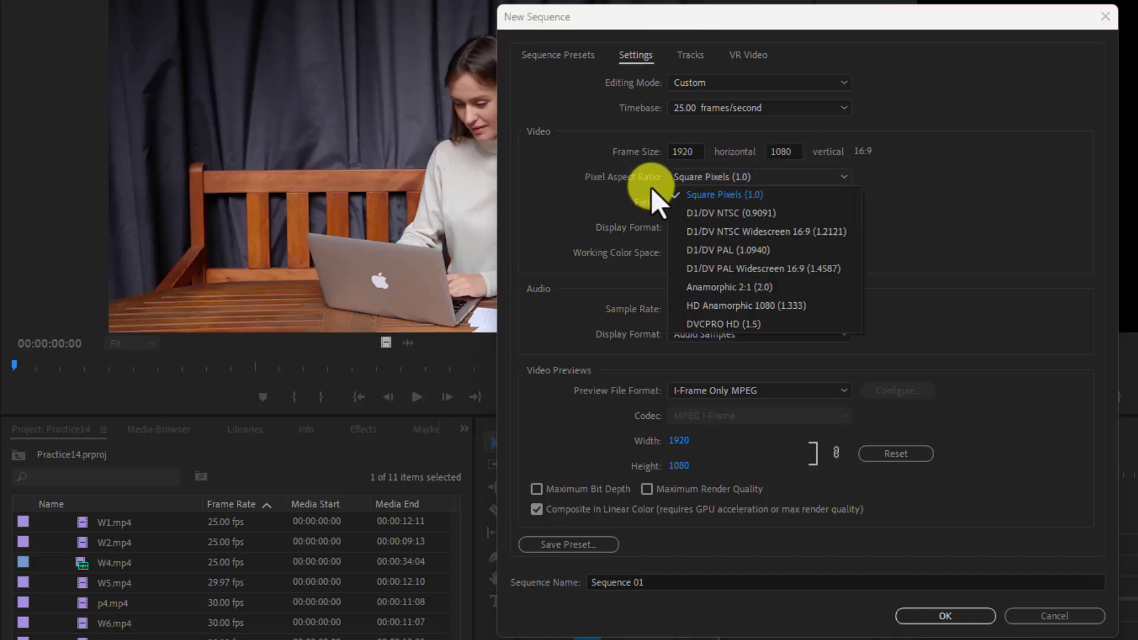
{"action": "left_click", "coordinate": [724, 198]}
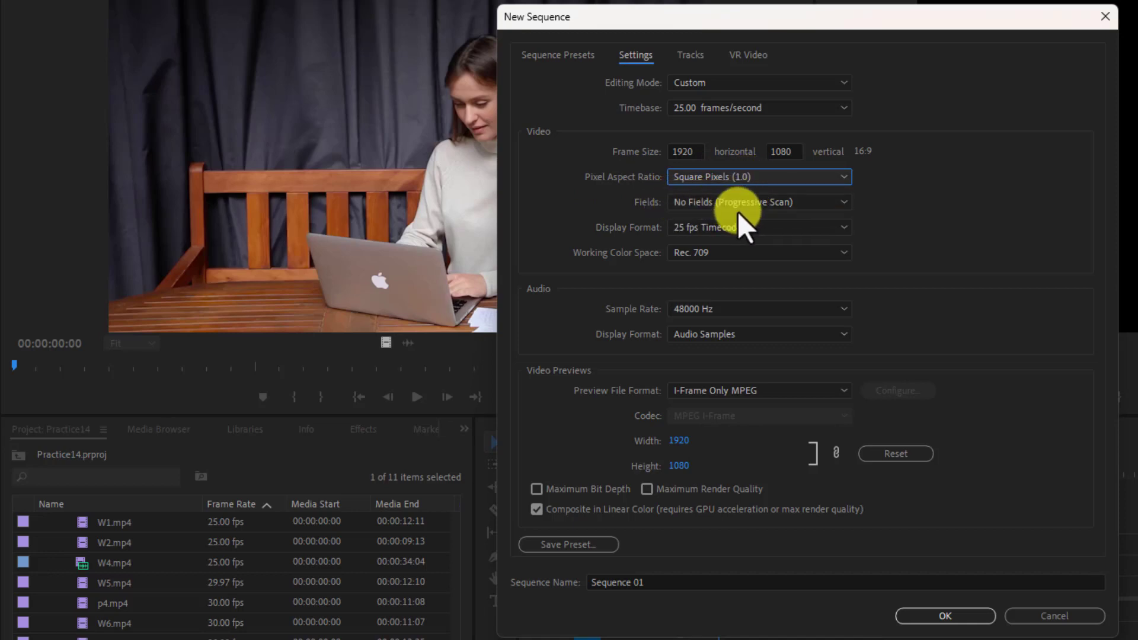
{"action": "left_click", "coordinate": [734, 204]}
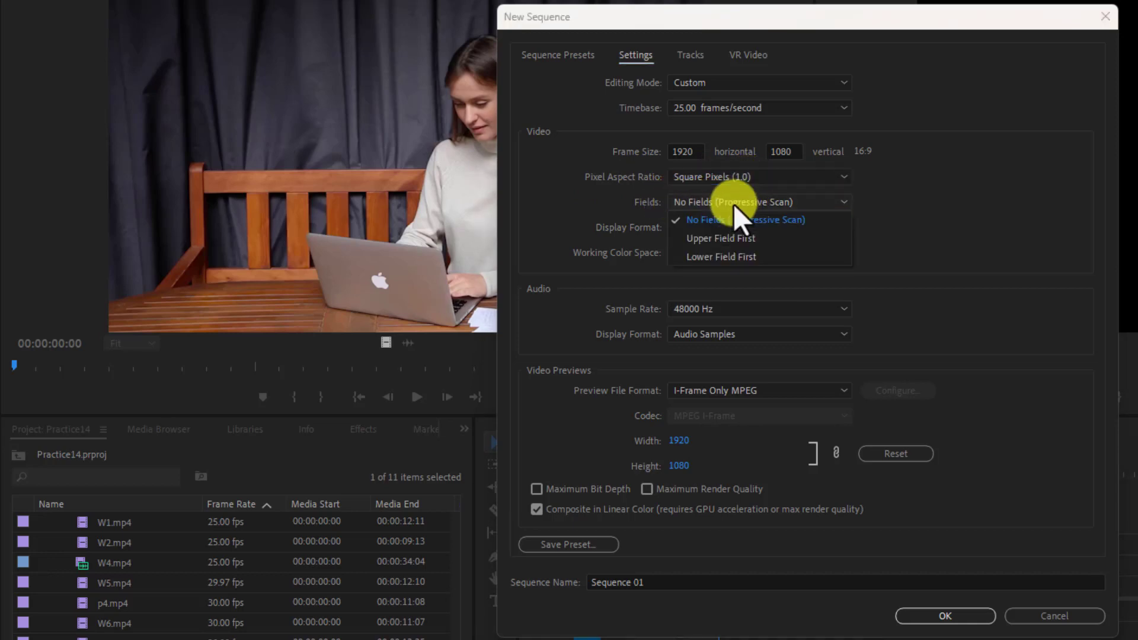
{"action": "left_click", "coordinate": [720, 260]}
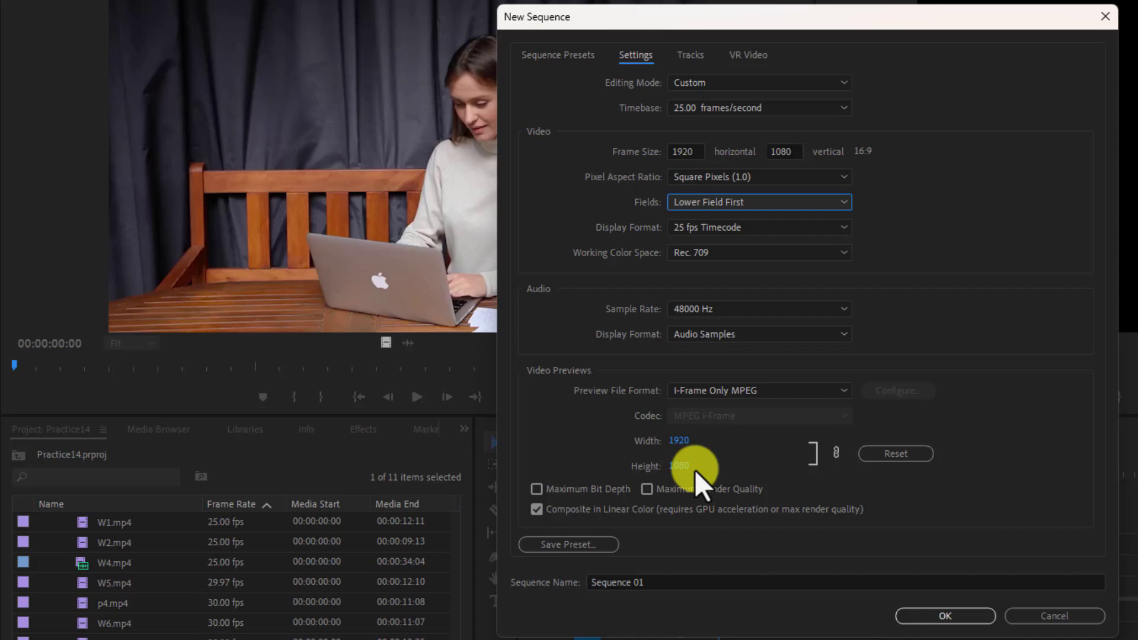
- Name the sequence FHD, create it, and deselect it in the Project panel
{"action": "left_click", "coordinate": [655, 582]}
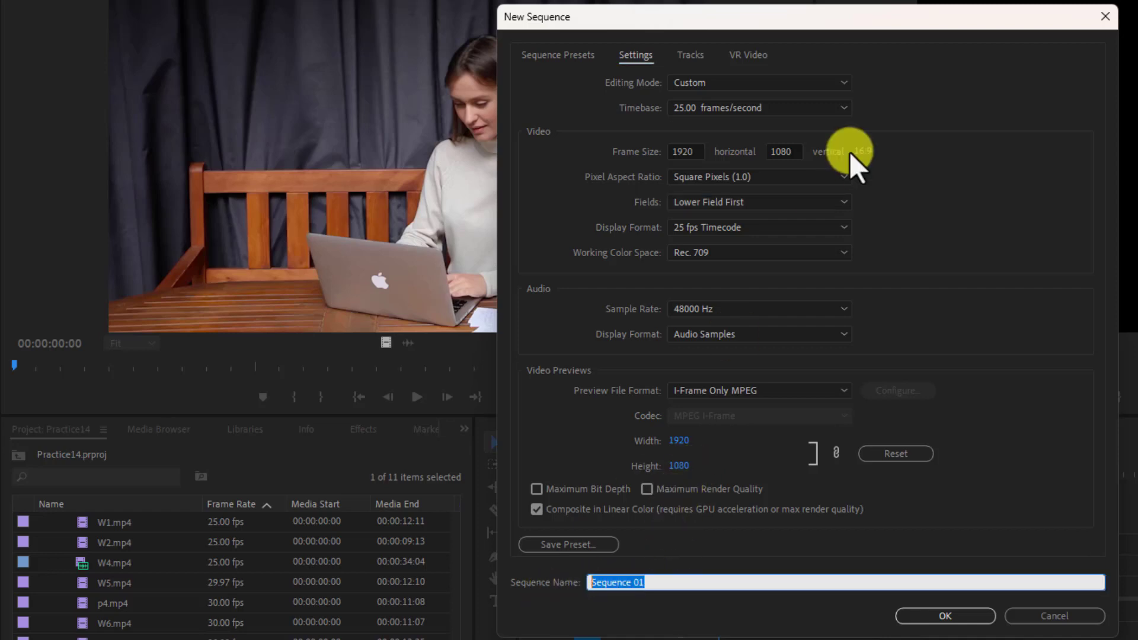
{"action": "type", "text": "FHD"}
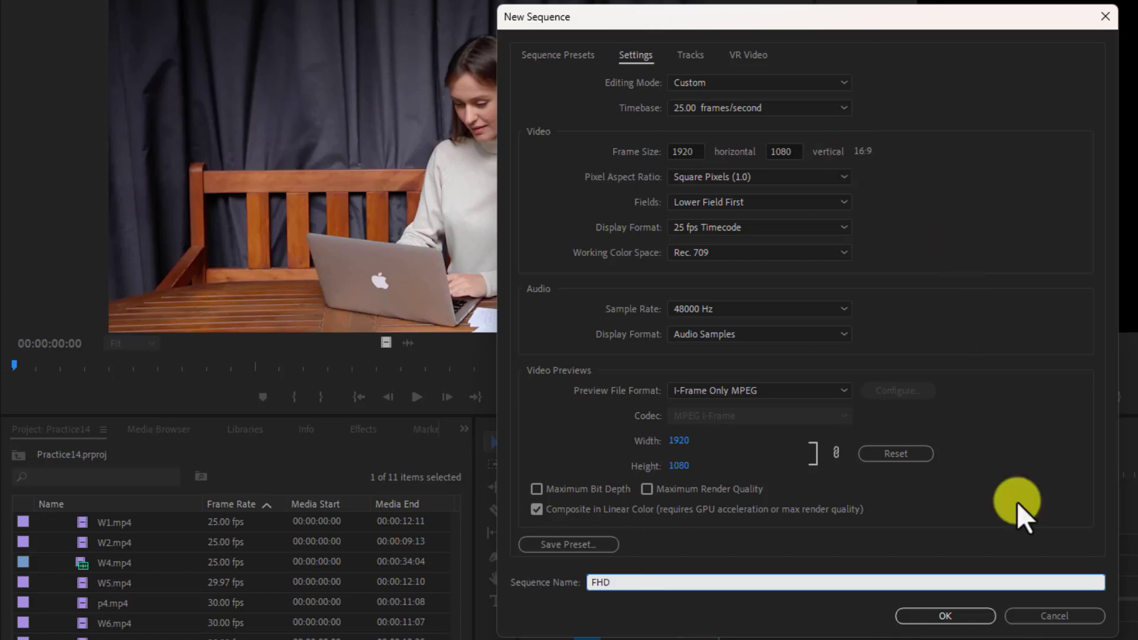
{"action": "left_click", "coordinate": [972, 619]}
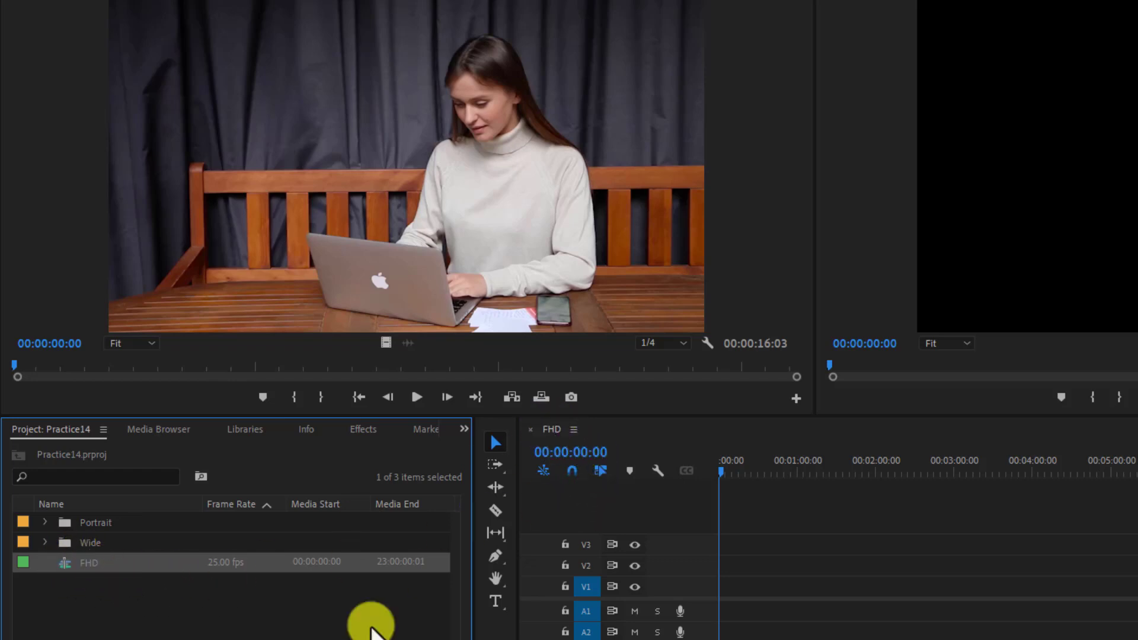
{"action": "left_click", "coordinate": [272, 622]}
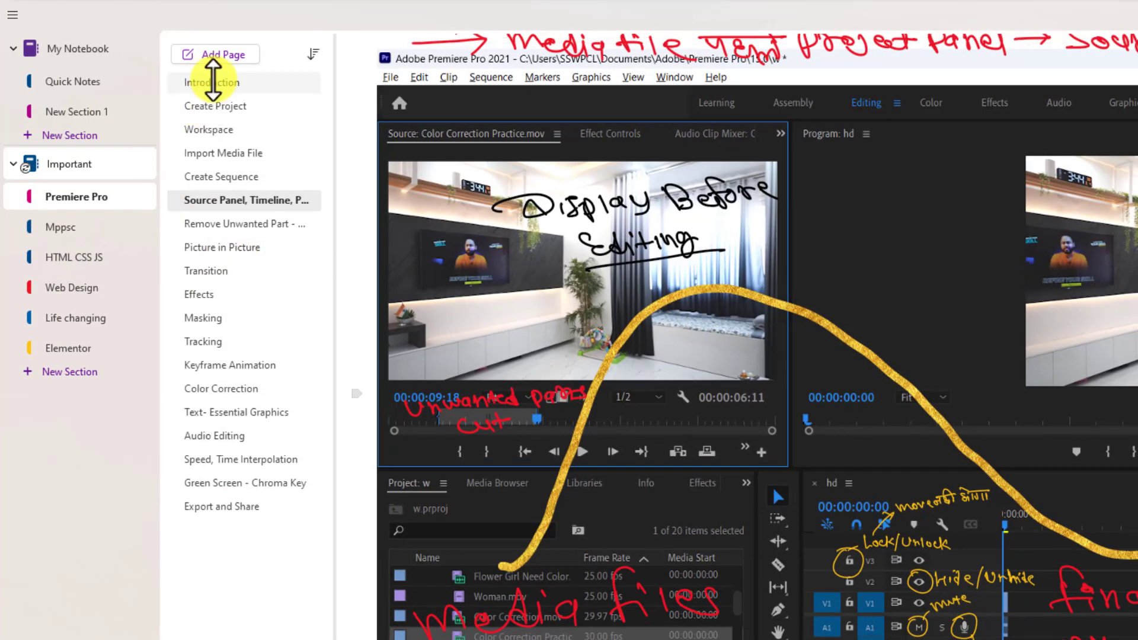
- Read the OneNote Introduction page on video formats, then open Premiere Pro's File > New menu
{"action": "left_click", "coordinate": [213, 81]}
{"action": "scroll", "coordinate": [544, 263], "scroll_direction": "down", "scroll_amount": 10}
{"action": "scroll", "coordinate": [545, 267], "scroll_direction": "up", "scroll_amount": 9}
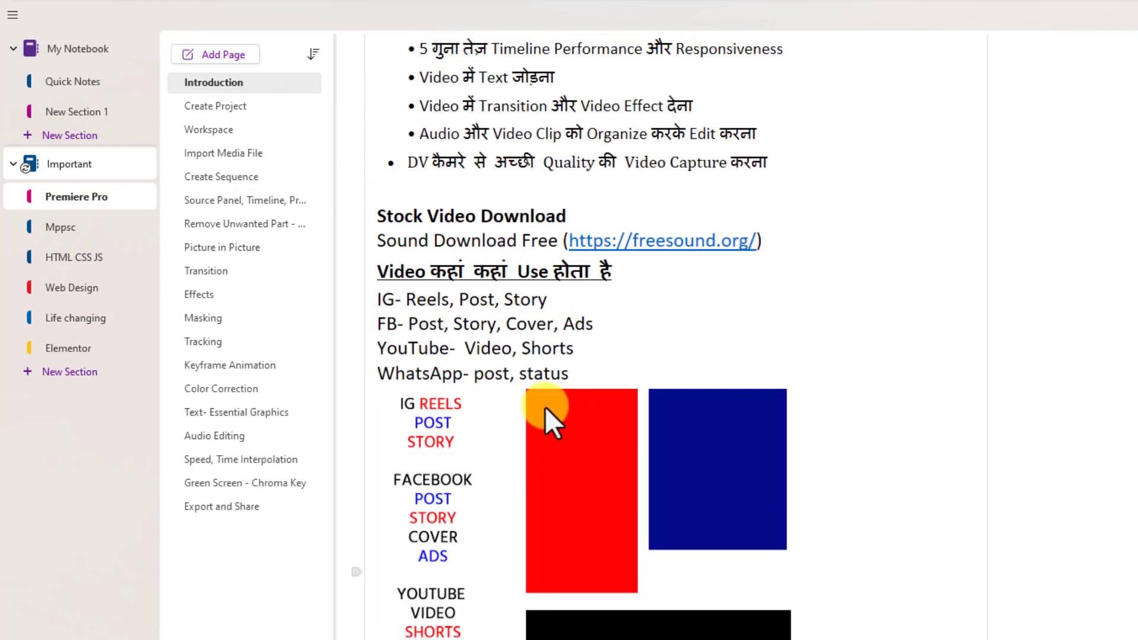
{"action": "scroll", "coordinate": [802, 539], "scroll_direction": "down", "scroll_amount": 2}
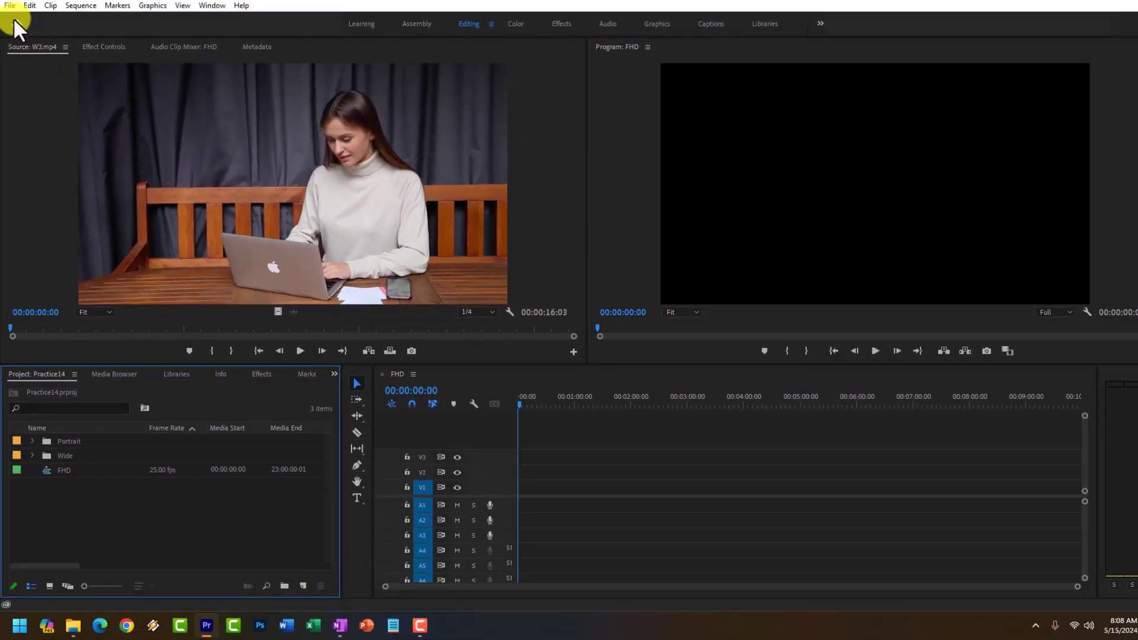
{"action": "left_click", "coordinate": [12, 8]}
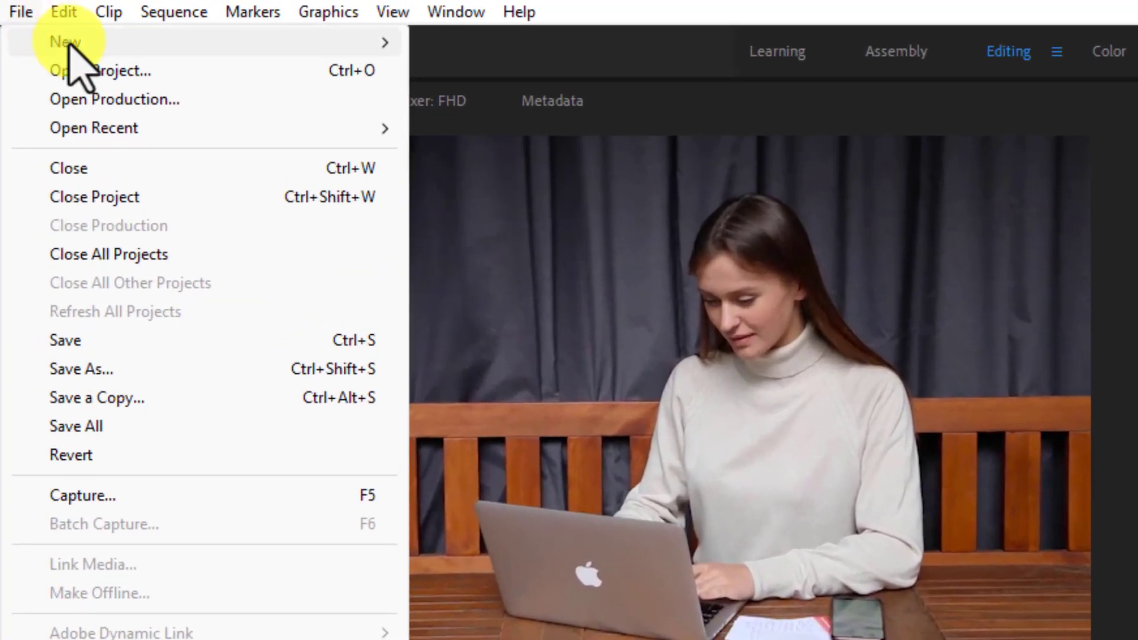
{"action": "mouse_move", "coordinate": [38, 21]}
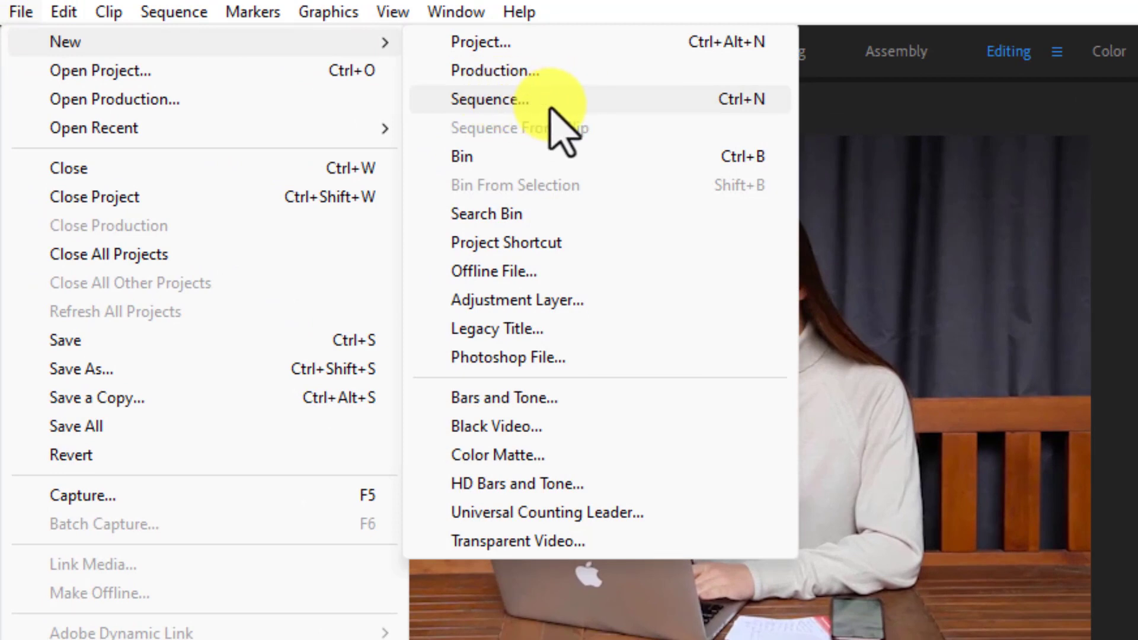
- Start a new sequence from AVCHD 1080p25, set to Custom, 1080x1920 frame, Lower Field First
{"action": "left_click", "coordinate": [545, 105]}
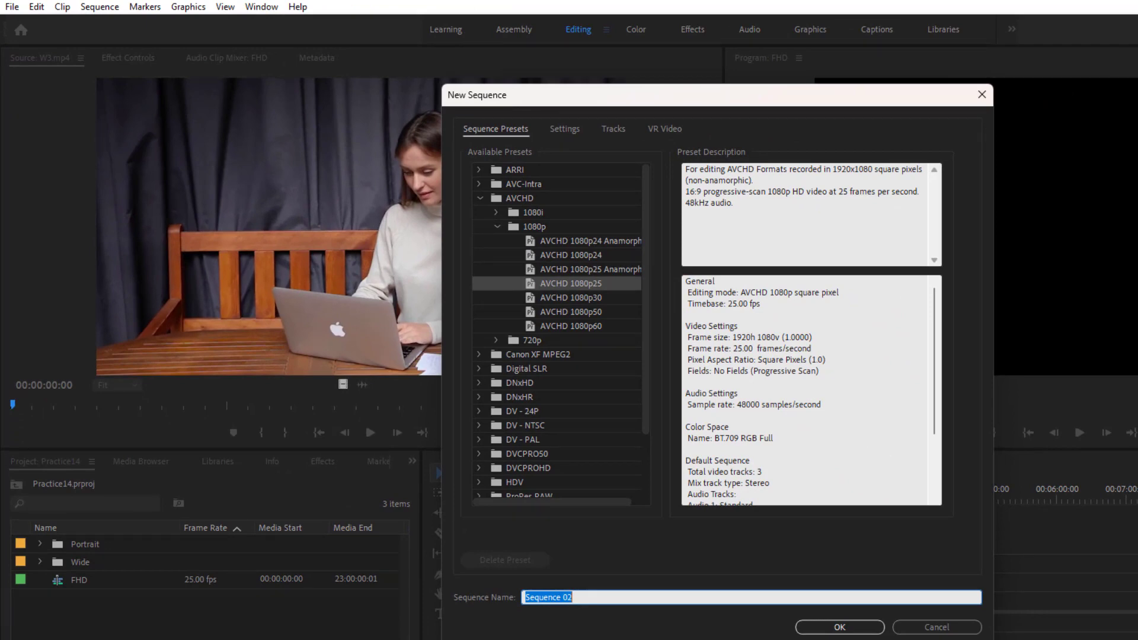
{"action": "left_click", "coordinate": [588, 284]}
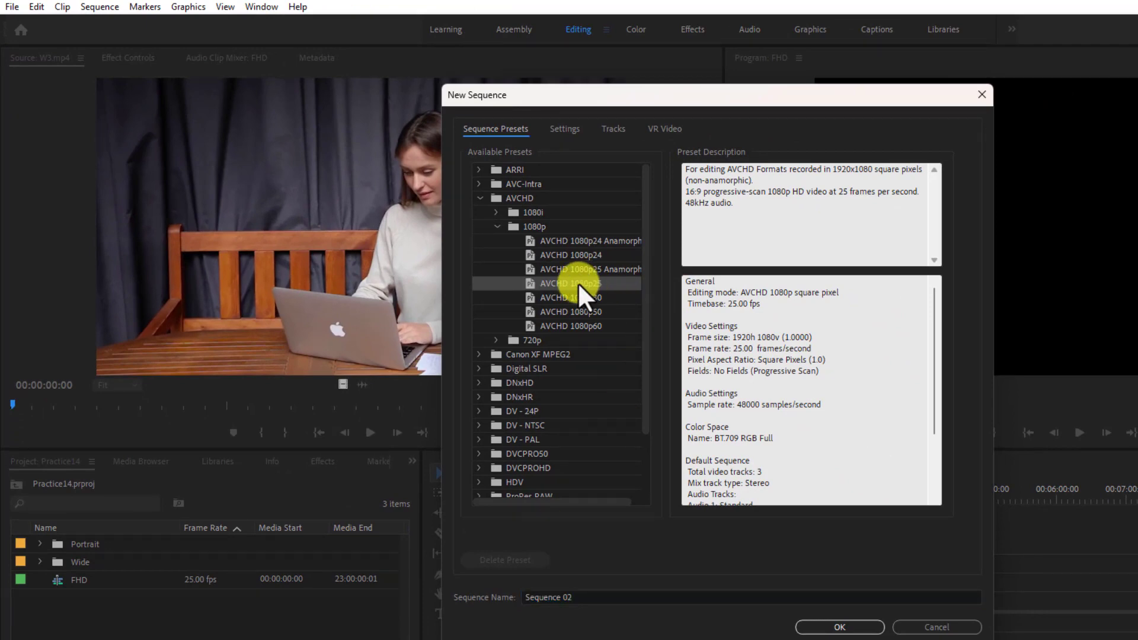
{"action": "left_click", "coordinate": [560, 122]}
{"action": "left_click", "coordinate": [584, 95]}
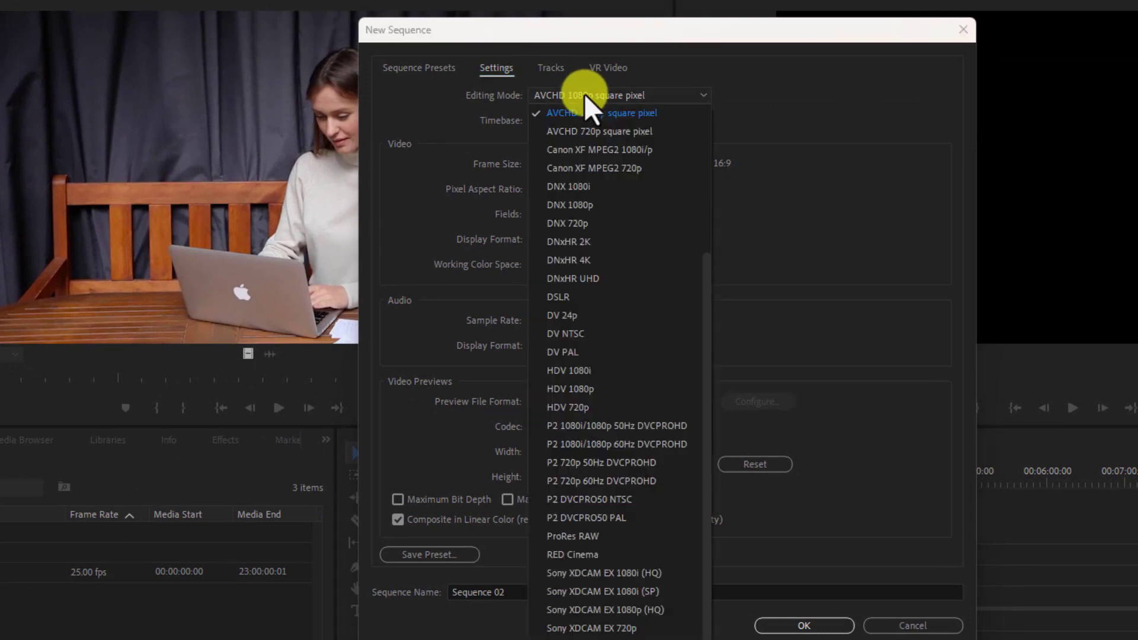
{"action": "left_click_drag", "start_coordinate": [708, 287], "coordinate": [706, 120]}
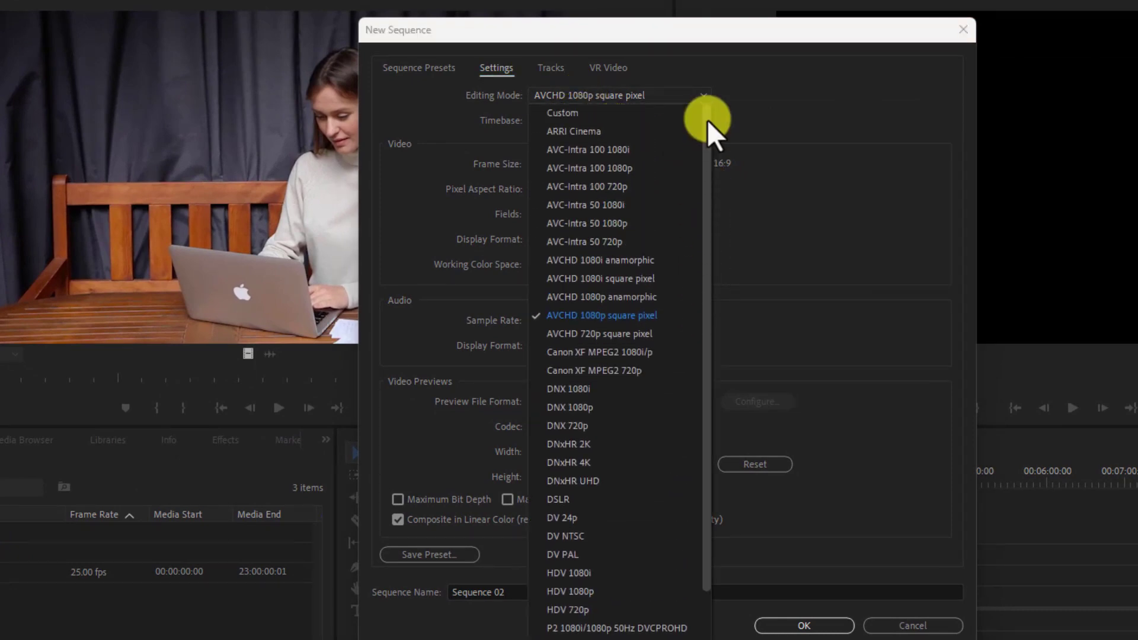
{"action": "left_click", "coordinate": [561, 113]}
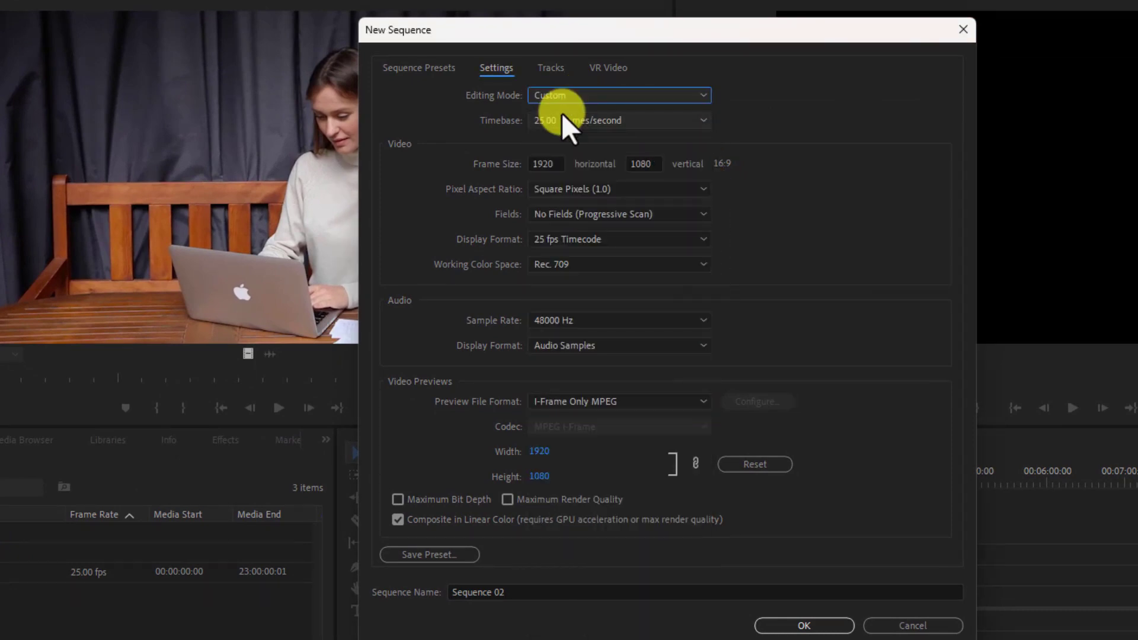
{"action": "left_click", "coordinate": [548, 164]}
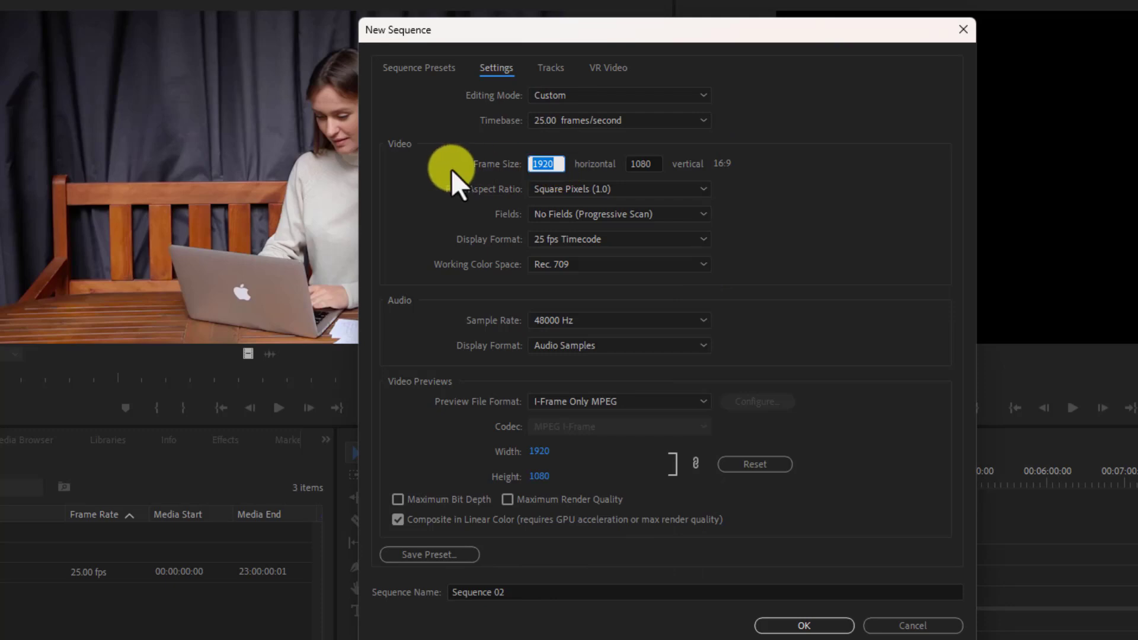
{"action": "type", "text": "1080"}
{"action": "key", "text": "Tab"}
{"action": "type", "text": "1"}
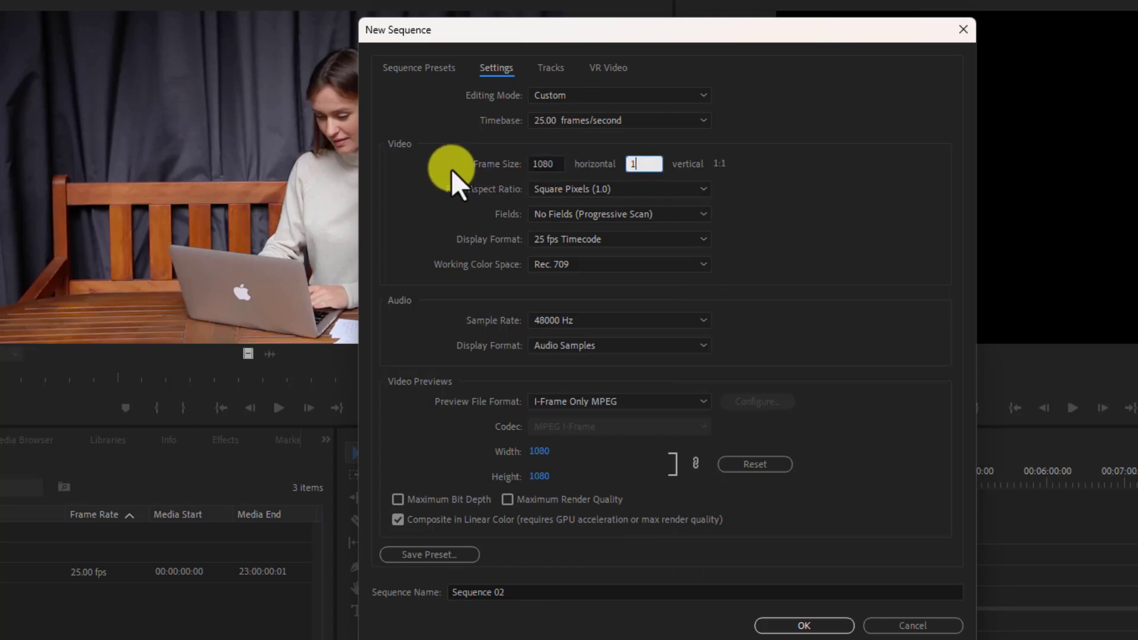
{"action": "type", "text": "920"}
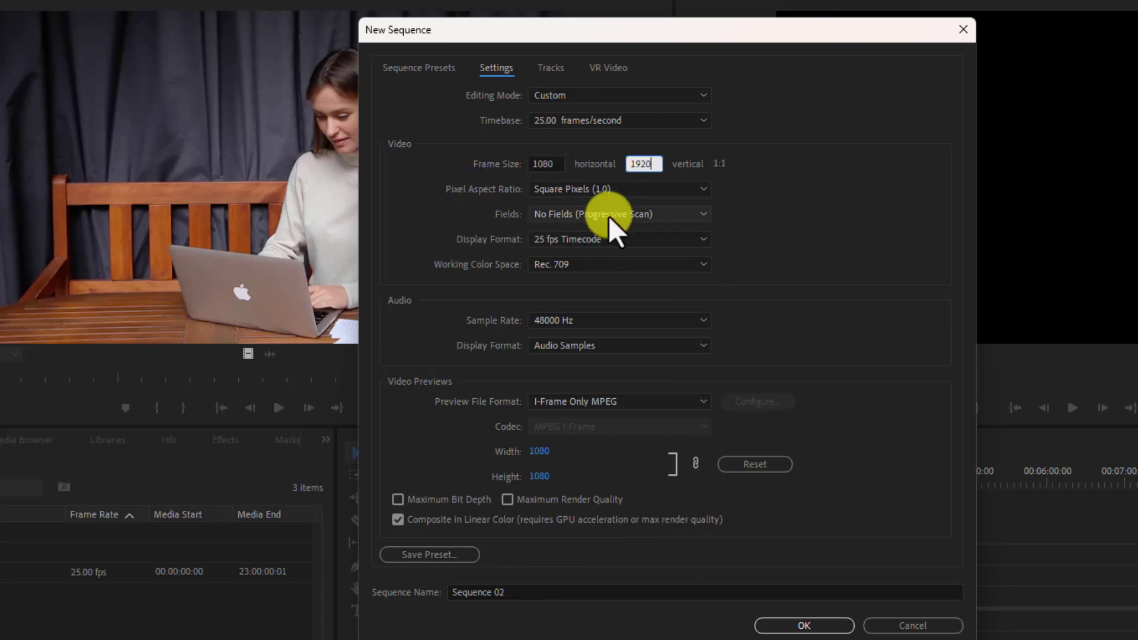
{"action": "left_click", "coordinate": [609, 214]}
{"action": "left_click", "coordinate": [598, 264]}
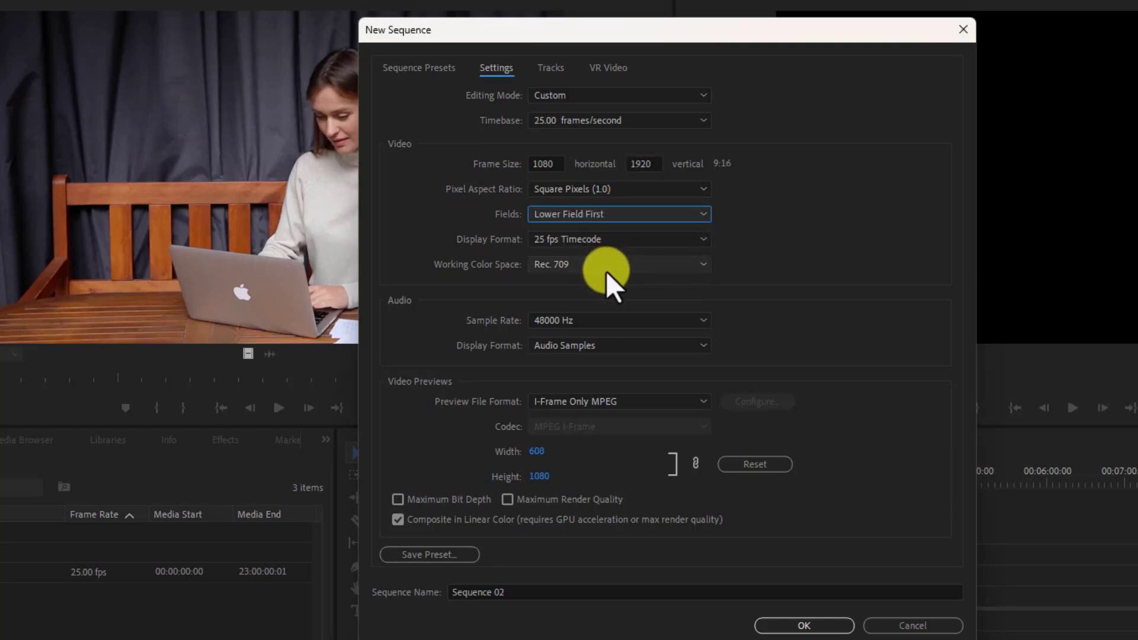
- Name the sequence Mobile, create it, then select FHD and Mobile to compare settings
{"action": "left_click_drag", "start_coordinate": [521, 594], "coordinate": [378, 610]}
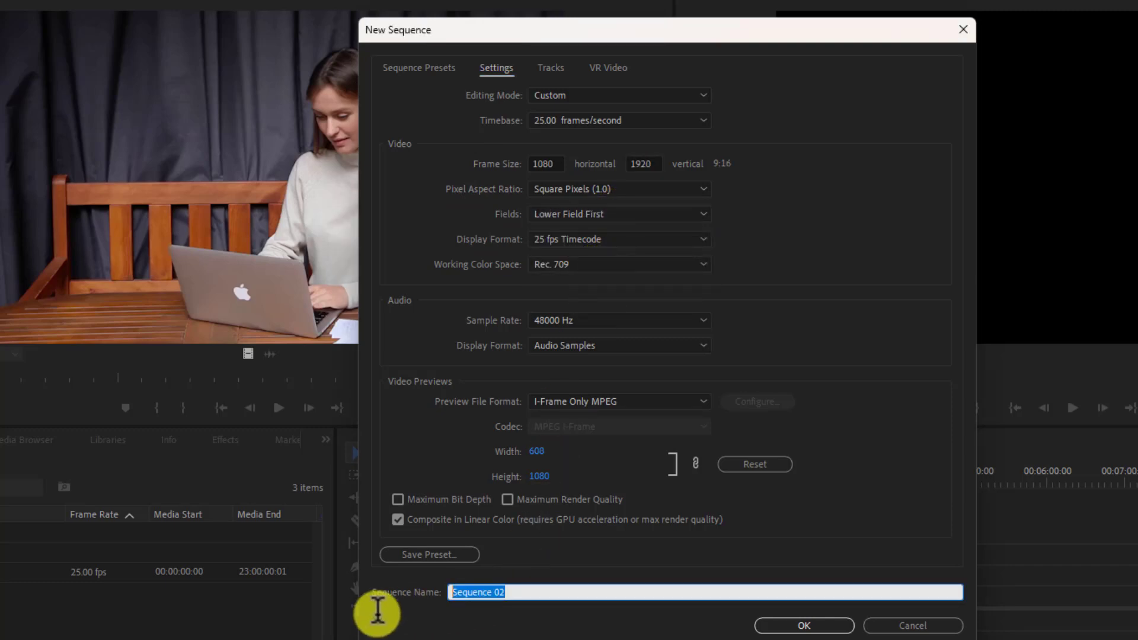
{"action": "type", "text": "Mobile"}
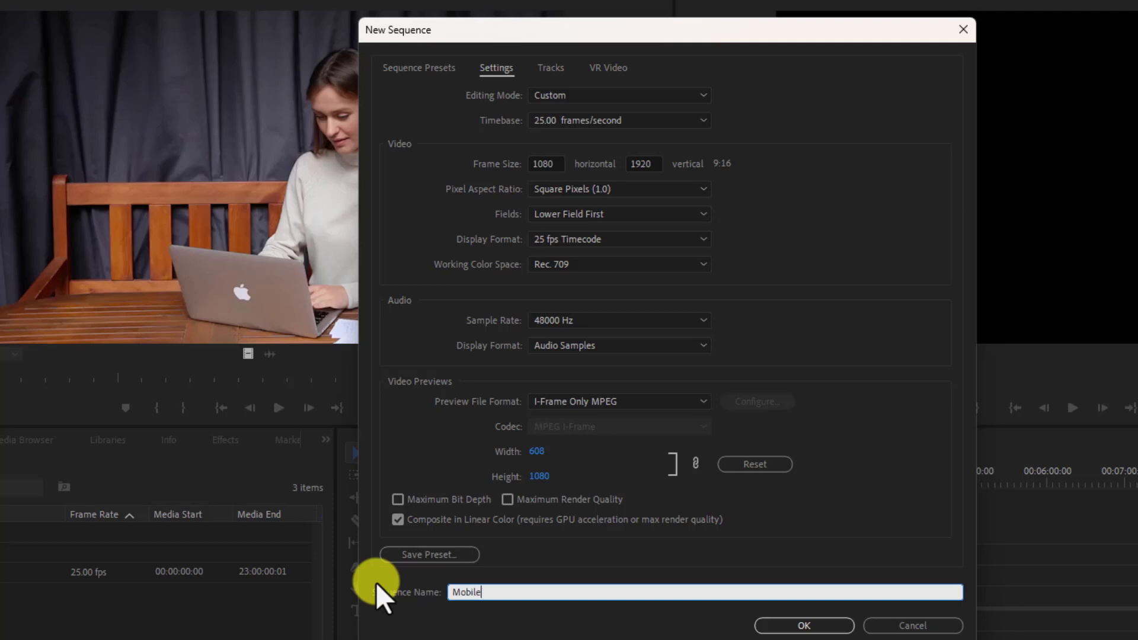
{"action": "left_click", "coordinate": [825, 624]}
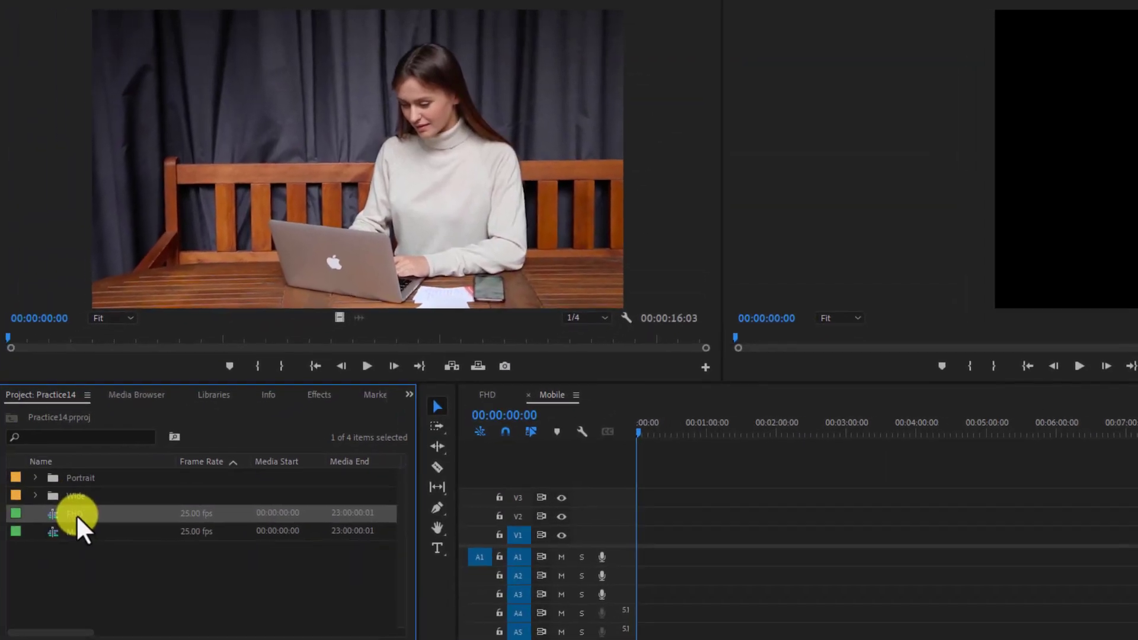
{"action": "left_click", "coordinate": [76, 513]}
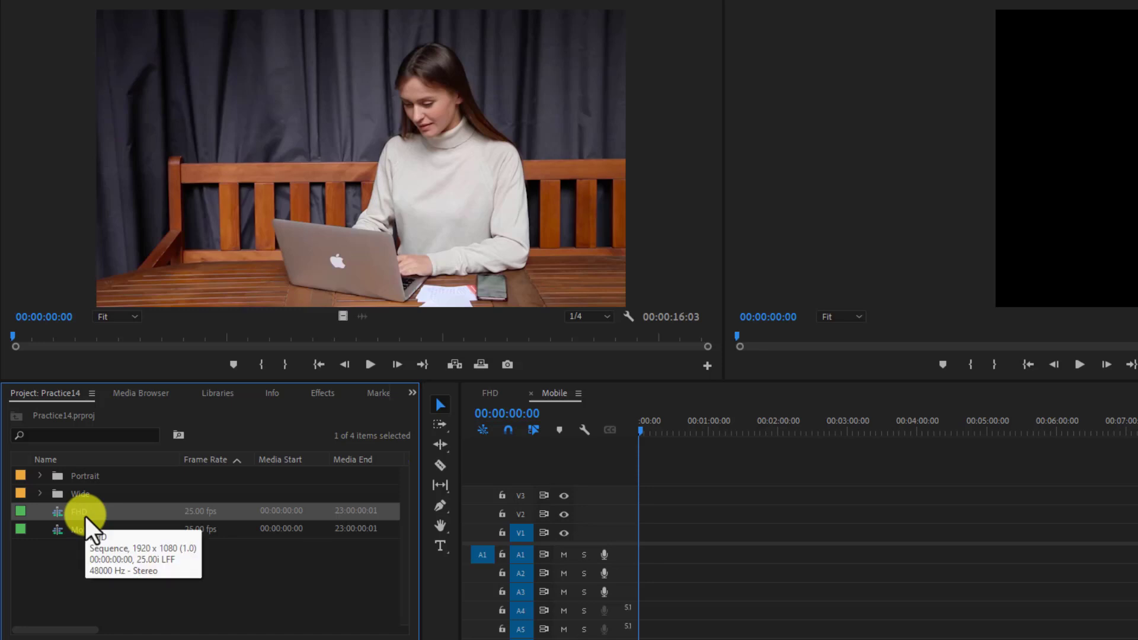
{"action": "left_click", "coordinate": [85, 532]}
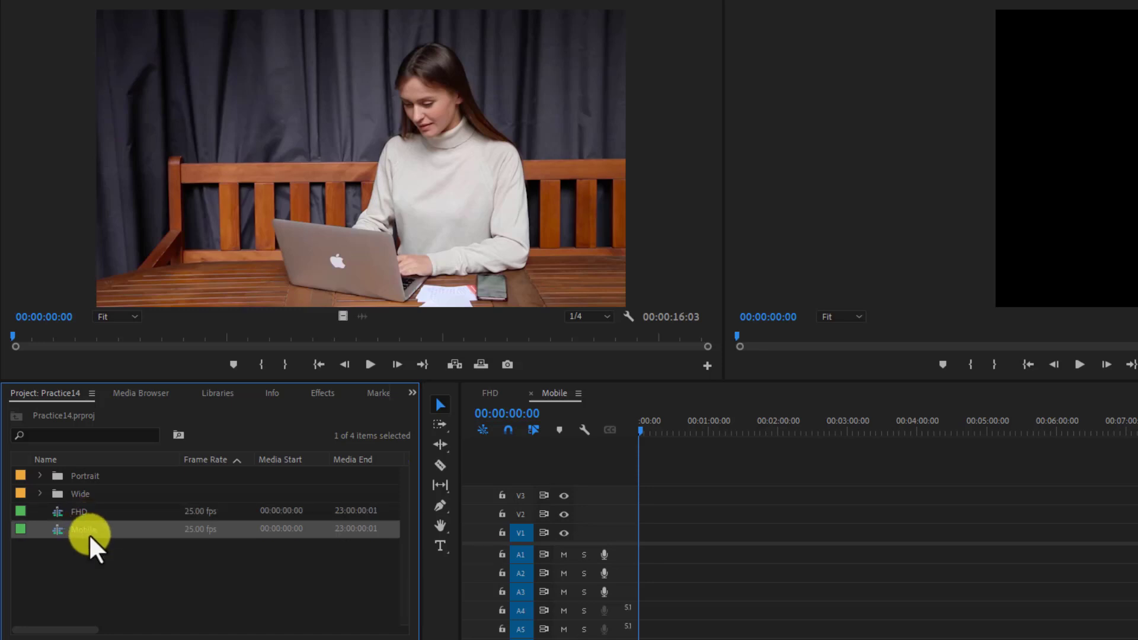
{"action": "mouse_move", "coordinate": [91, 533]}
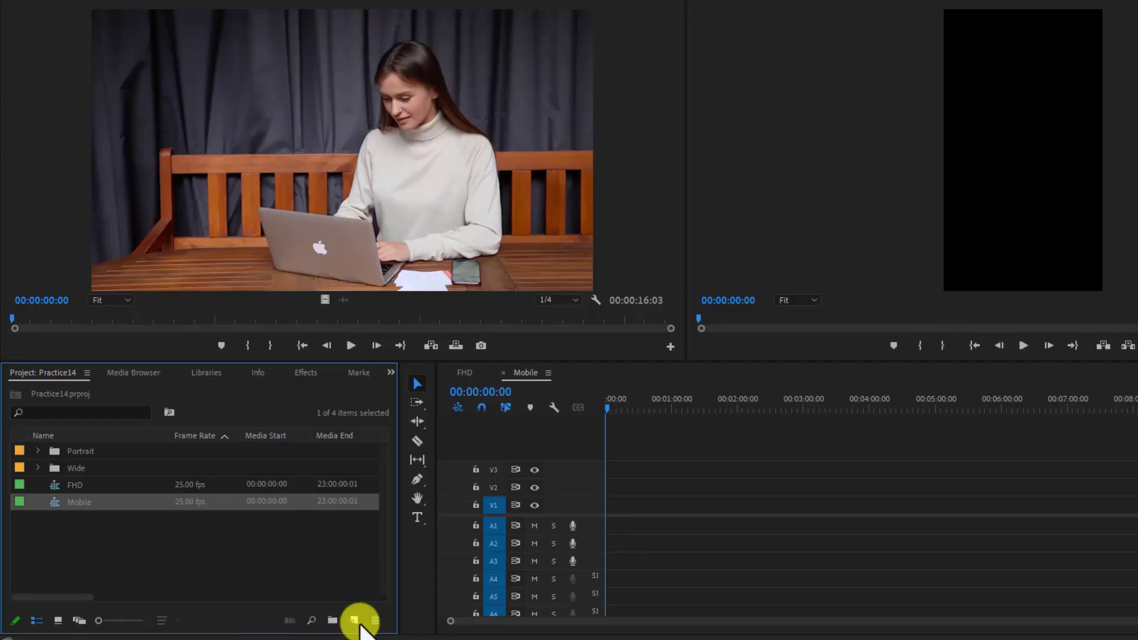
- Start a new sequence and set its editing mode to Custom in Settings
{"action": "left_click", "coordinate": [354, 620]}
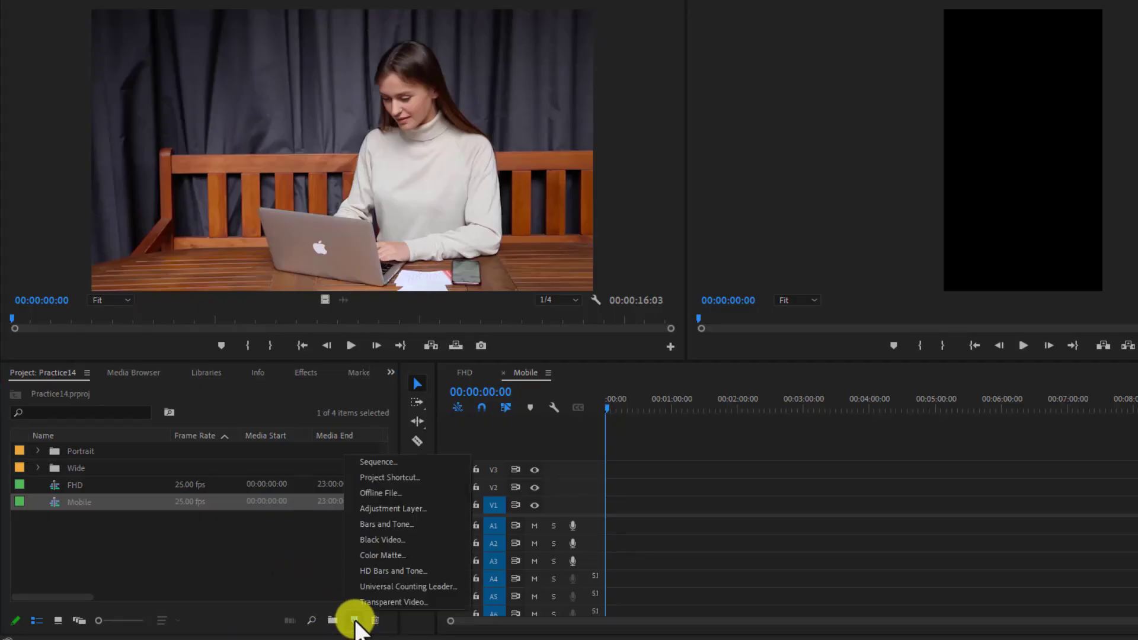
{"action": "left_click", "coordinate": [388, 467]}
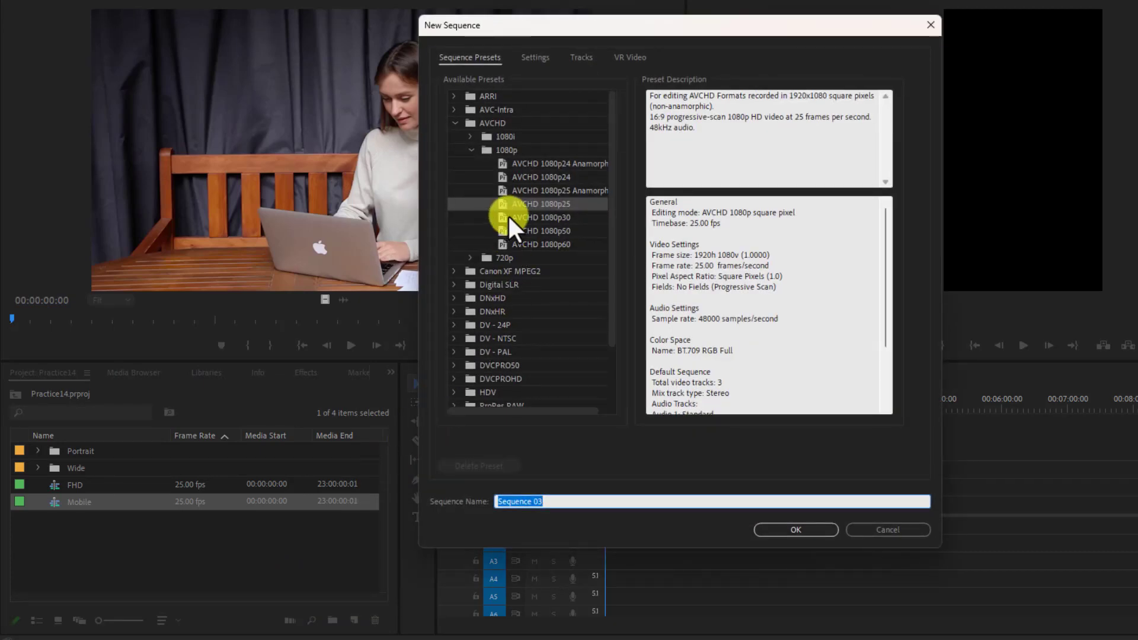
{"action": "left_click", "coordinate": [536, 57]}
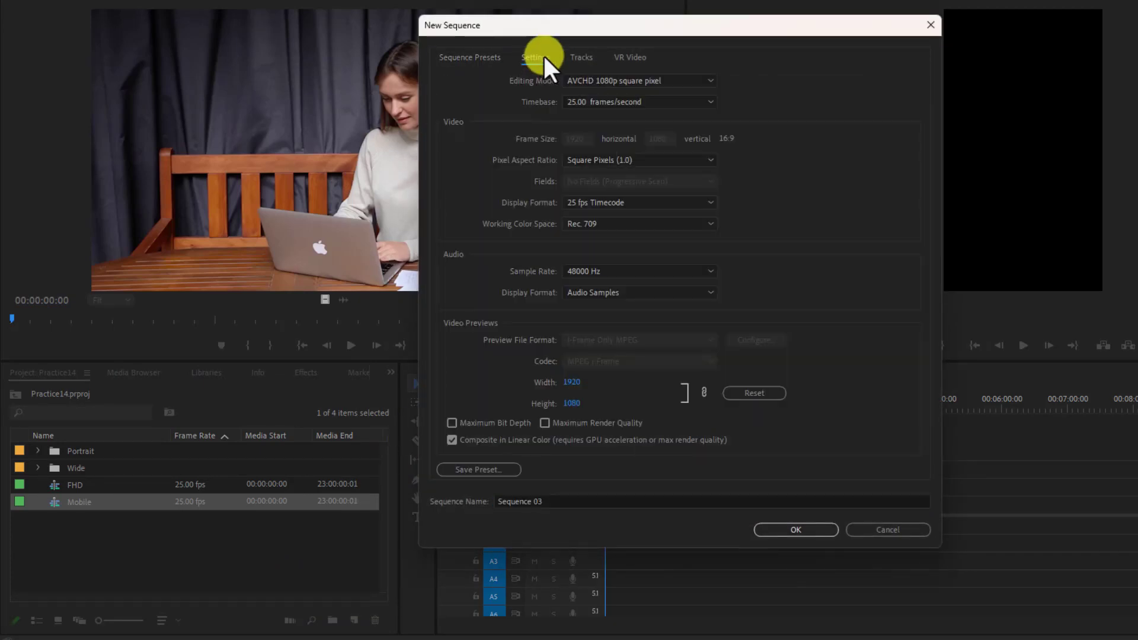
{"action": "left_click", "coordinate": [706, 80]}
{"action": "left_click_drag", "start_coordinate": [713, 208], "coordinate": [713, 113]}
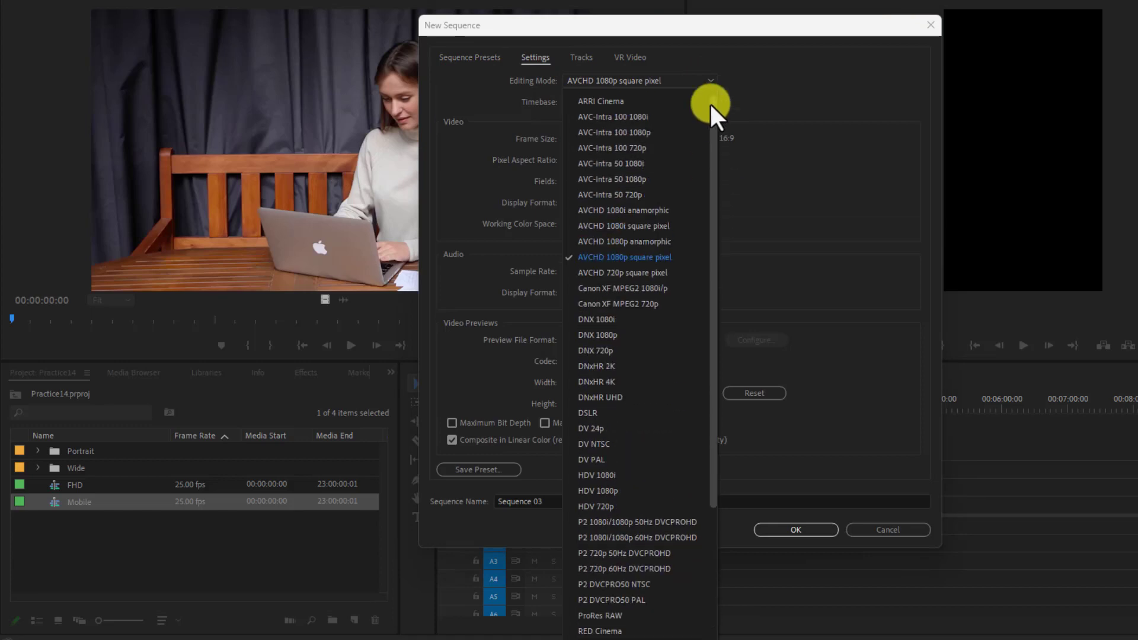
{"action": "left_click", "coordinate": [616, 98]}
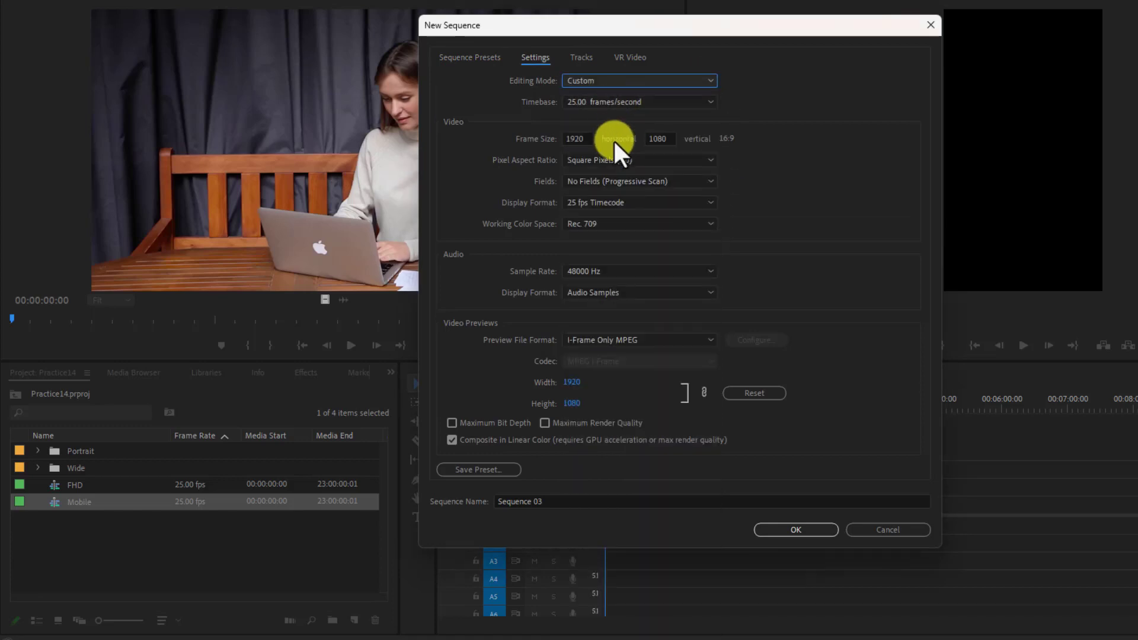
- Set the frame to 1080x1080 with Lower Field First, name it Square, and create it
{"action": "left_click", "coordinate": [583, 137]}
{"action": "type", "text": "1080"}
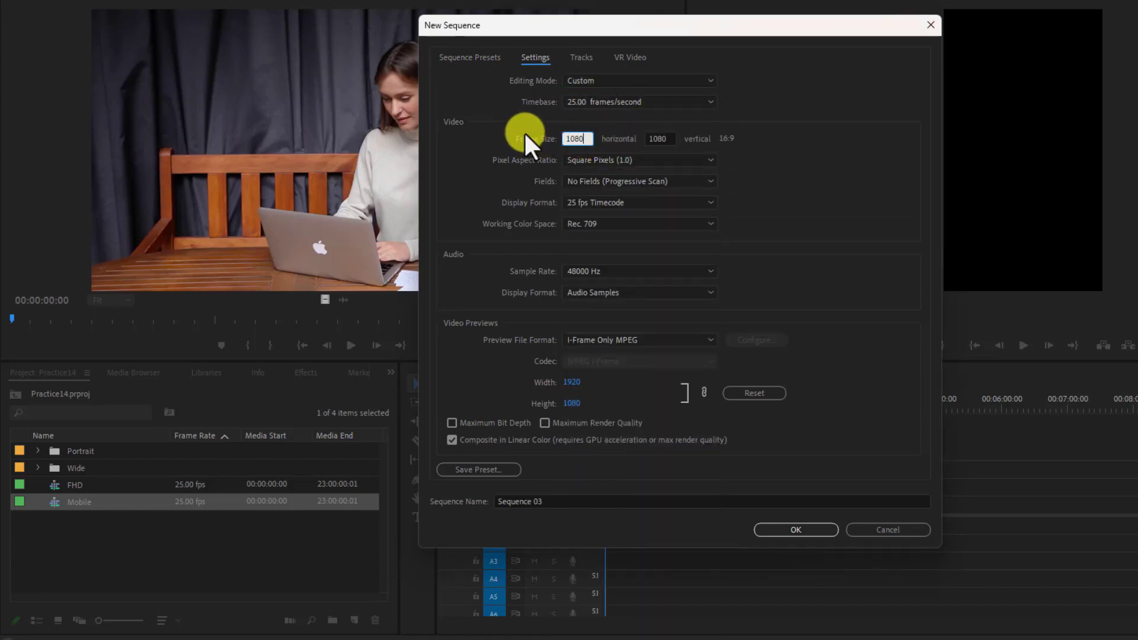
{"action": "left_click", "coordinate": [673, 138]}
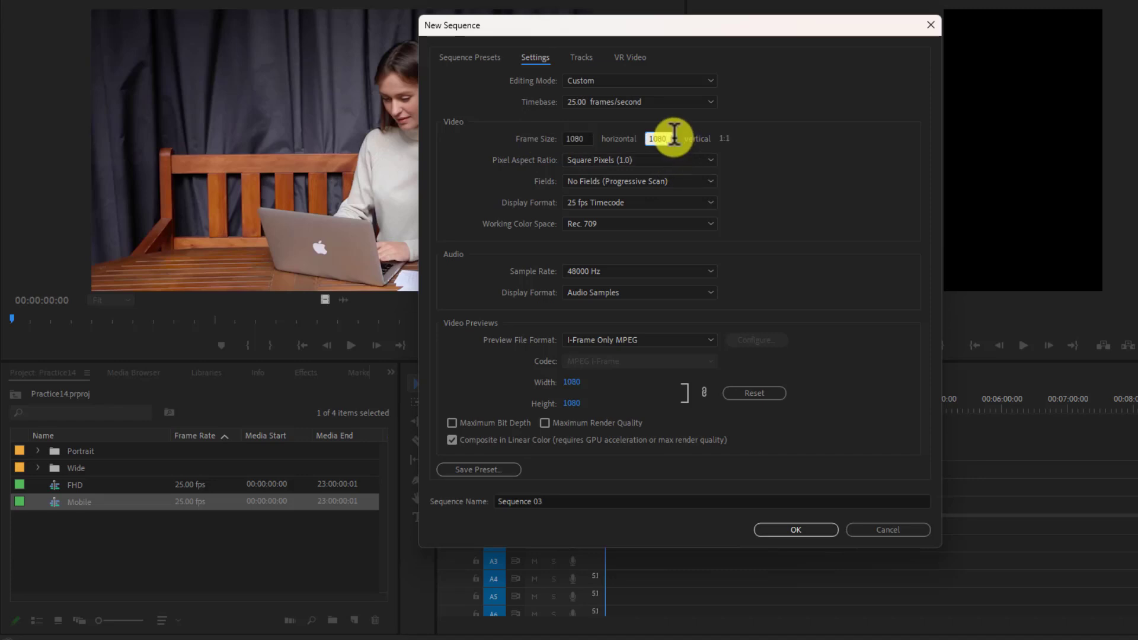
{"action": "left_click", "coordinate": [629, 180]}
{"action": "left_click", "coordinate": [599, 225]}
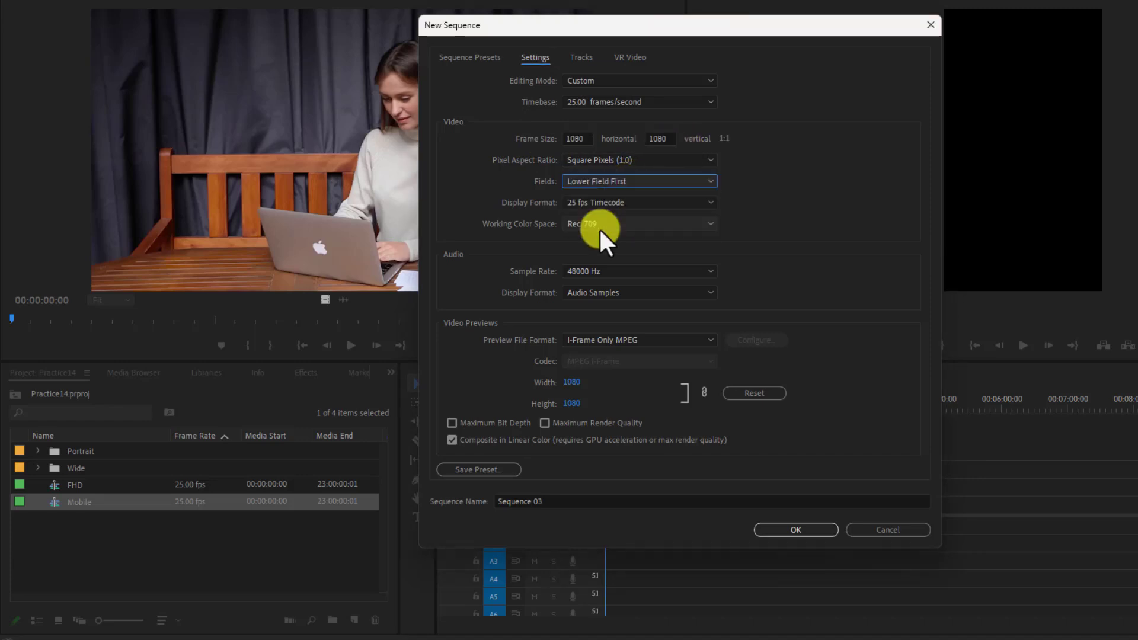
{"action": "left_click", "coordinate": [536, 502]}
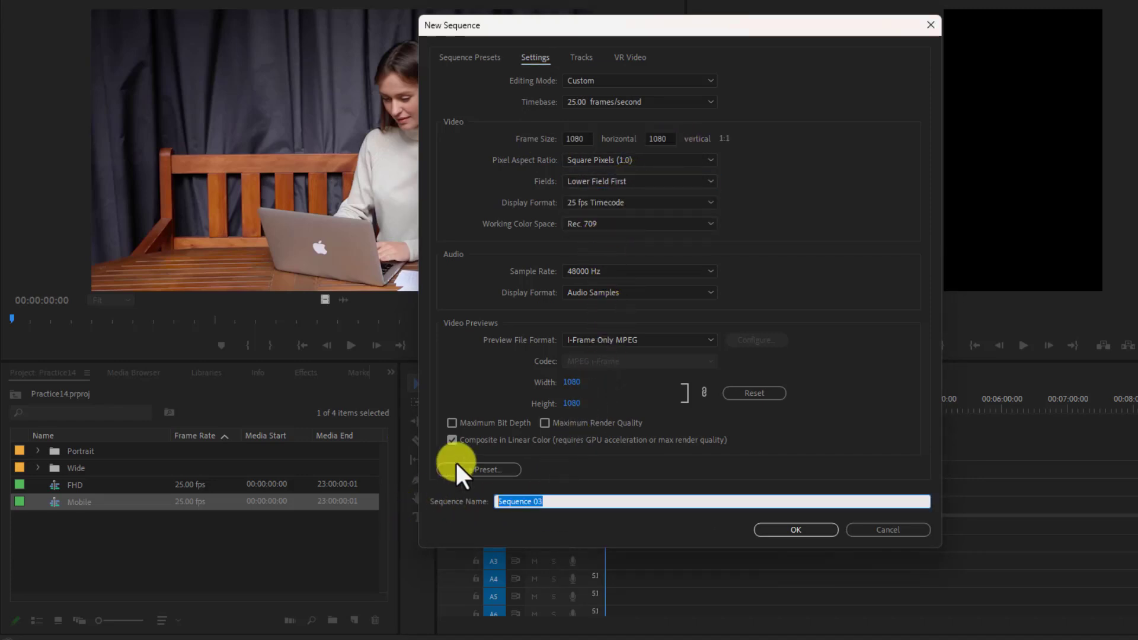
{"action": "type", "text": "Squar"}
{"action": "type", "text": "e"}
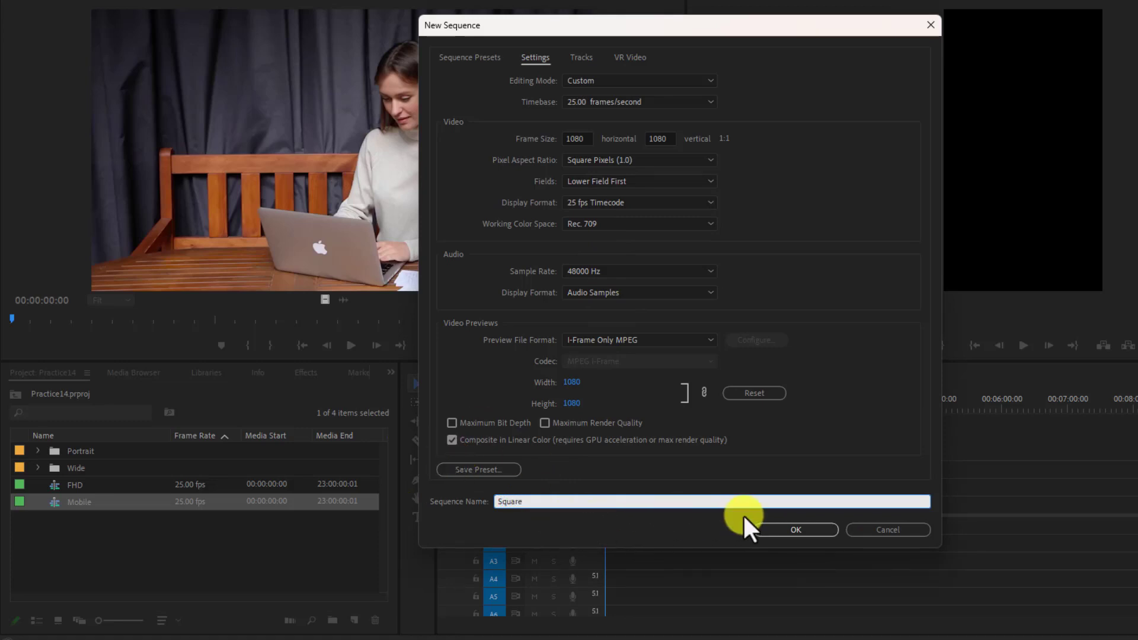
{"action": "left_click", "coordinate": [795, 529]}
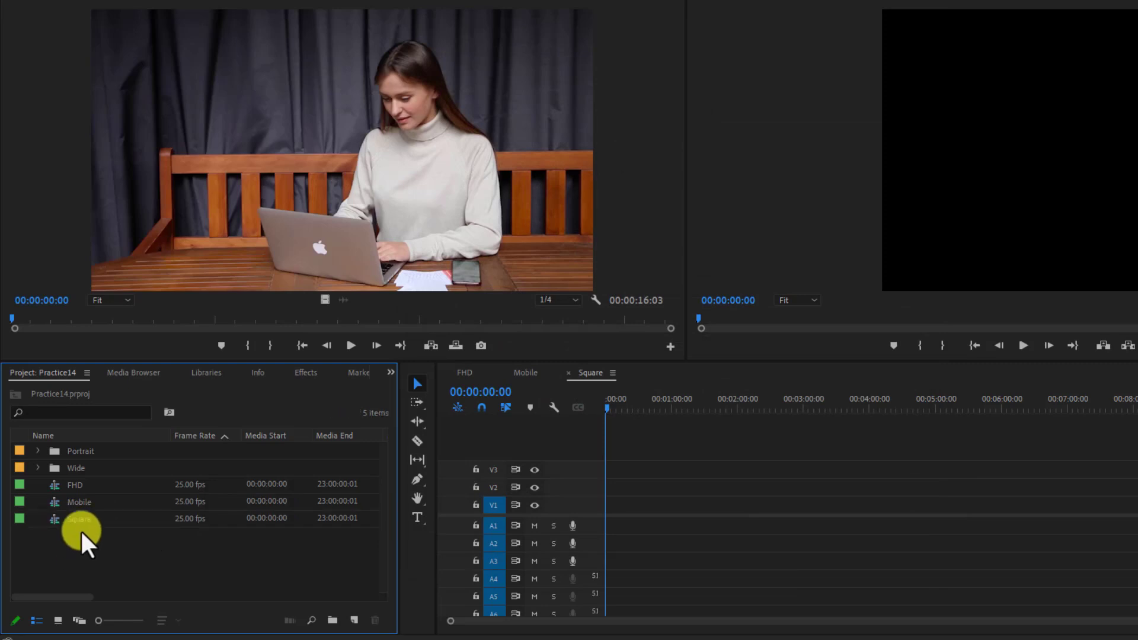
- Open FHD in the timeline and switch between the FHD, Mobile and Square tabs
{"action": "left_click", "coordinate": [77, 500]}
{"action": "left_click", "coordinate": [75, 482]}
{"action": "left_click", "coordinate": [76, 503]}
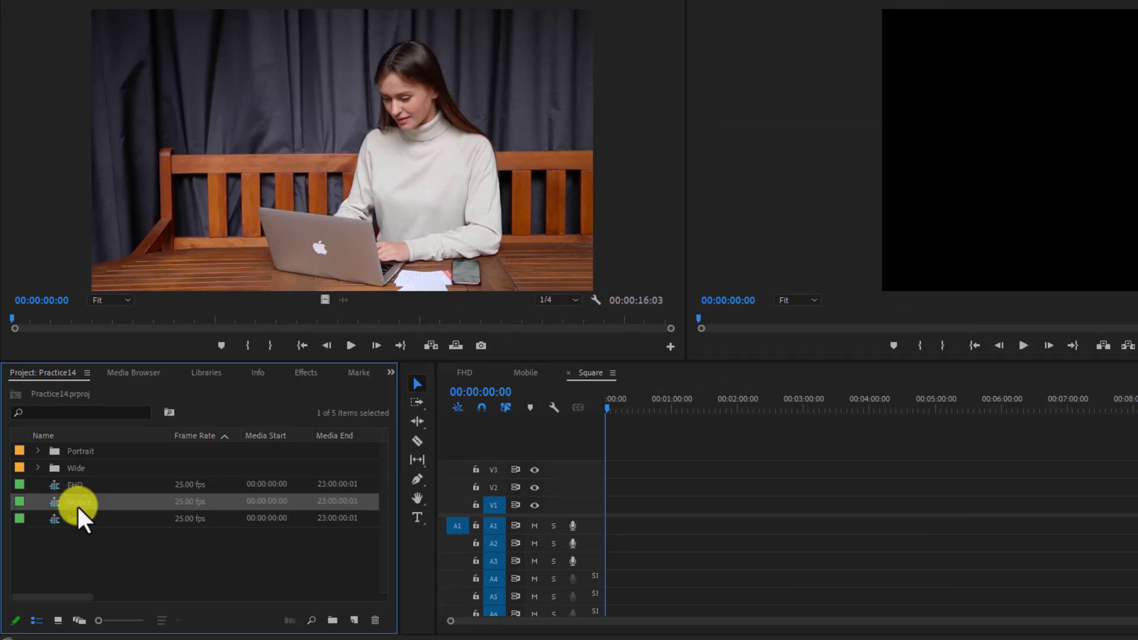
{"action": "double_click", "coordinate": [72, 485]}
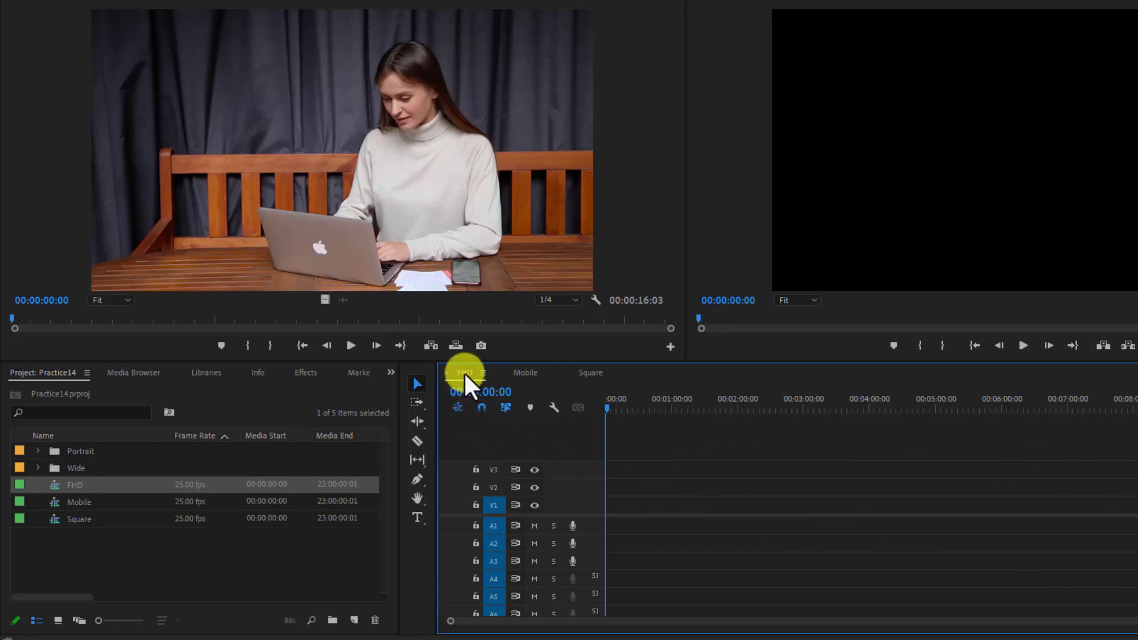
{"action": "left_click", "coordinate": [525, 373]}
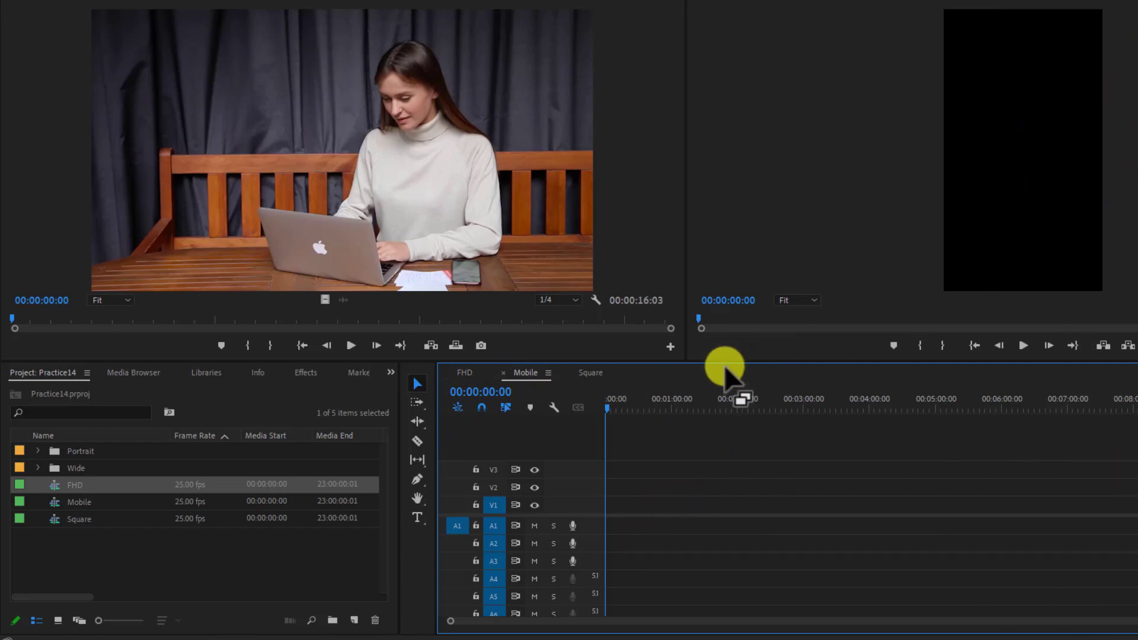
{"action": "left_click", "coordinate": [591, 372]}
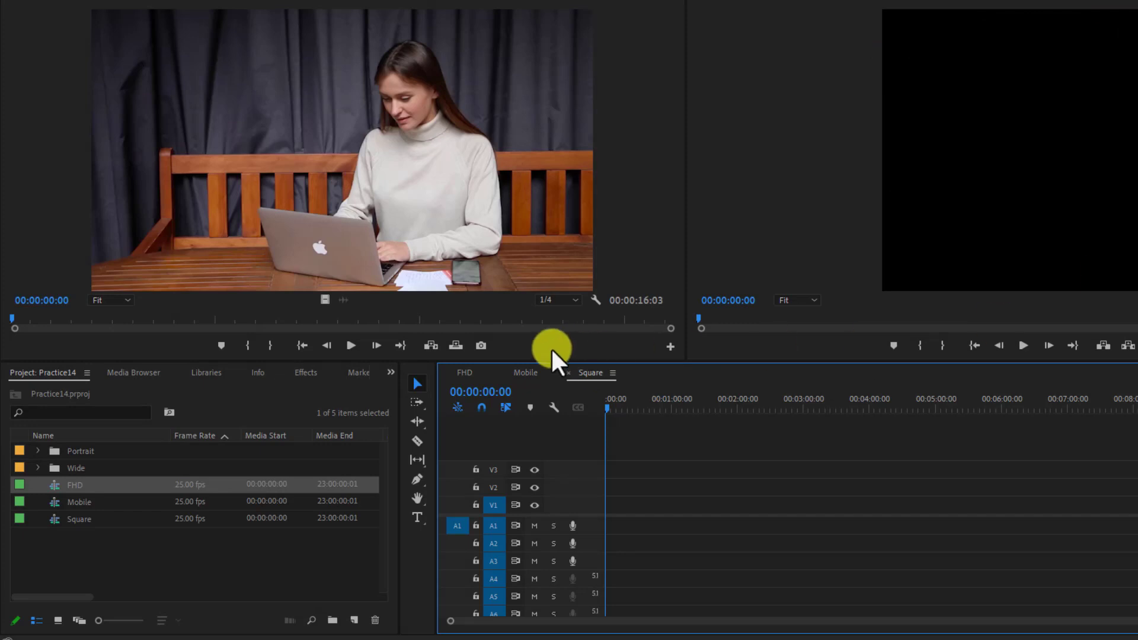
{"action": "left_click", "coordinate": [467, 372]}
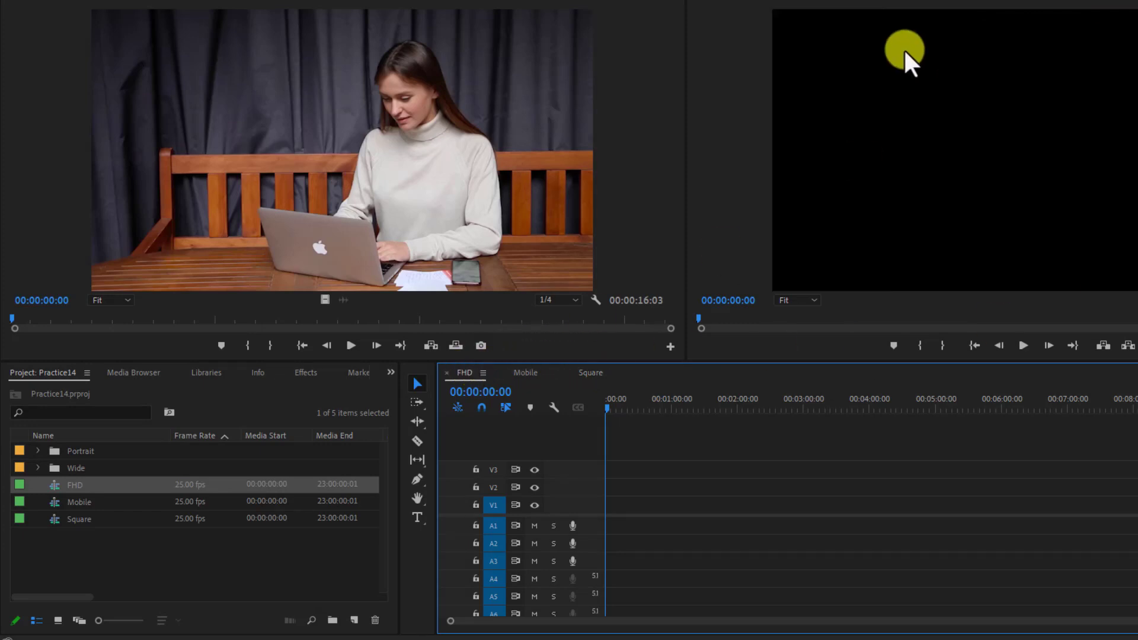
{"action": "left_click", "coordinate": [525, 372]}
- Widen the Program monitor and compare the FHD, Mobile and Square frames again
{"action": "mouse_move", "coordinate": [685, 214]}
{"action": "left_mouse_down"}
{"action": "mouse_move", "coordinate": [428, 216]}
{"action": "mouse_move", "coordinate": [456, 216]}
{"action": "left_mouse_up"}
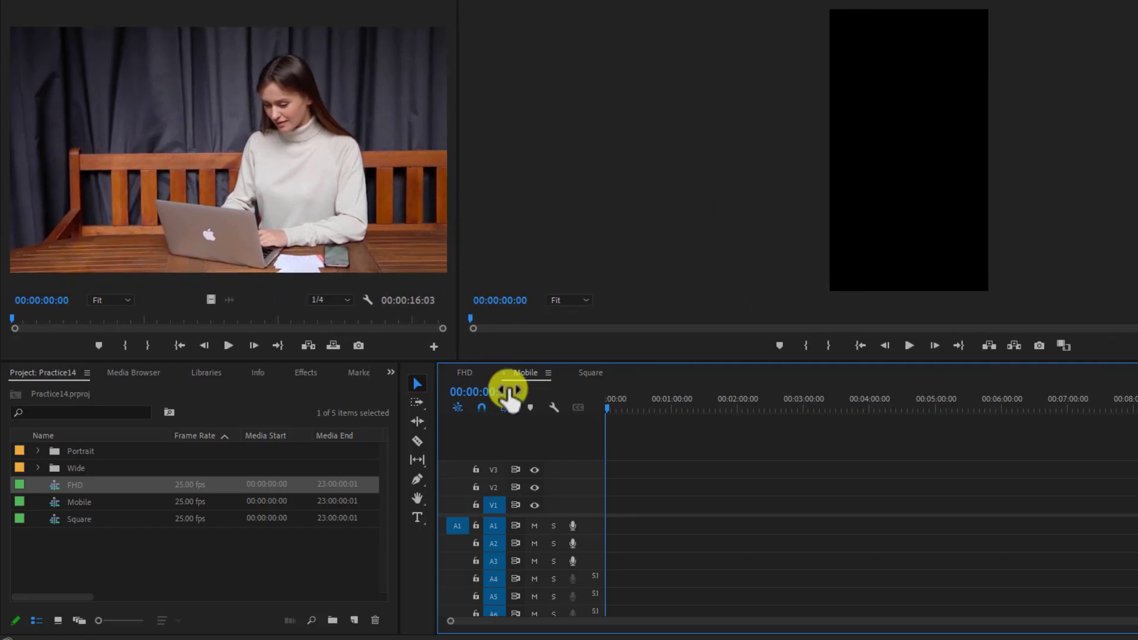
{"action": "left_click", "coordinate": [467, 372]}
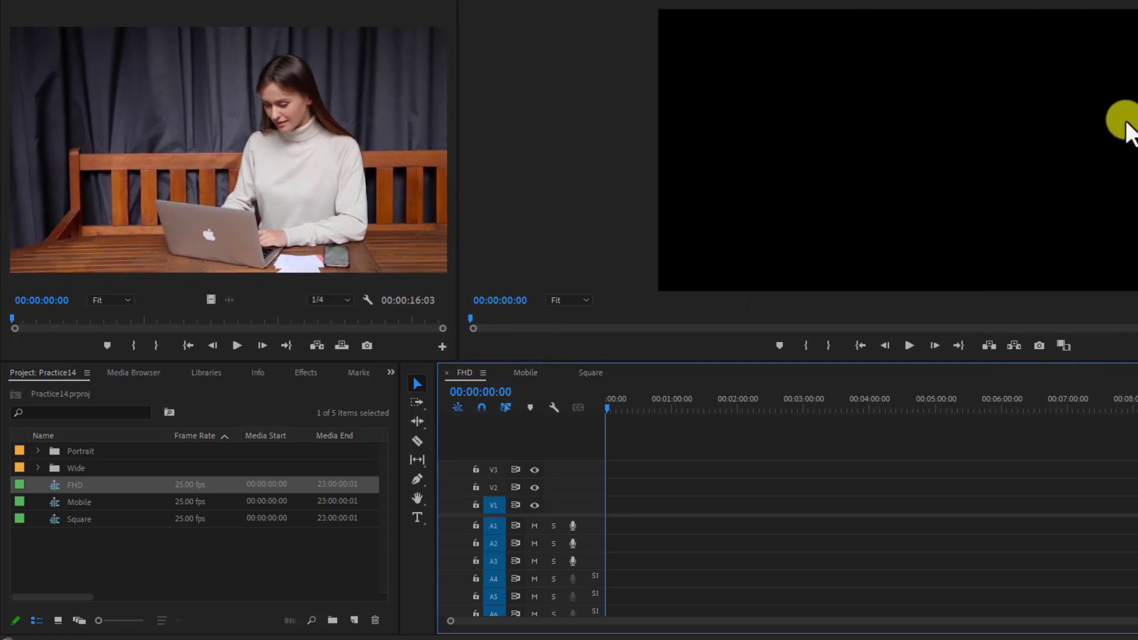
{"action": "left_click", "coordinate": [530, 373]}
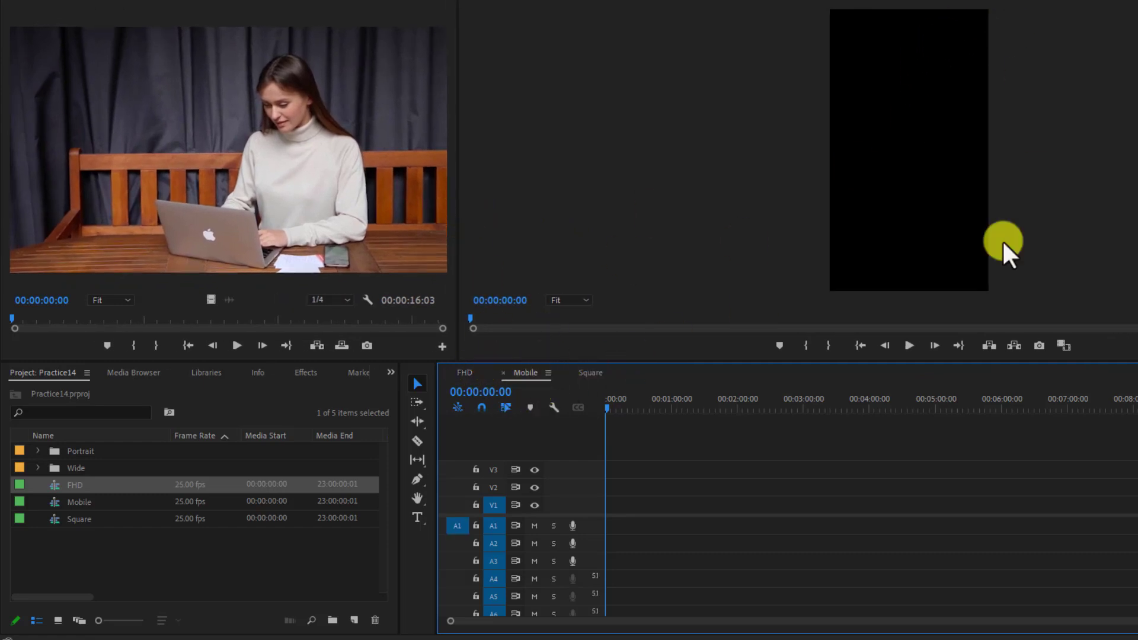
{"action": "left_click", "coordinate": [587, 374]}
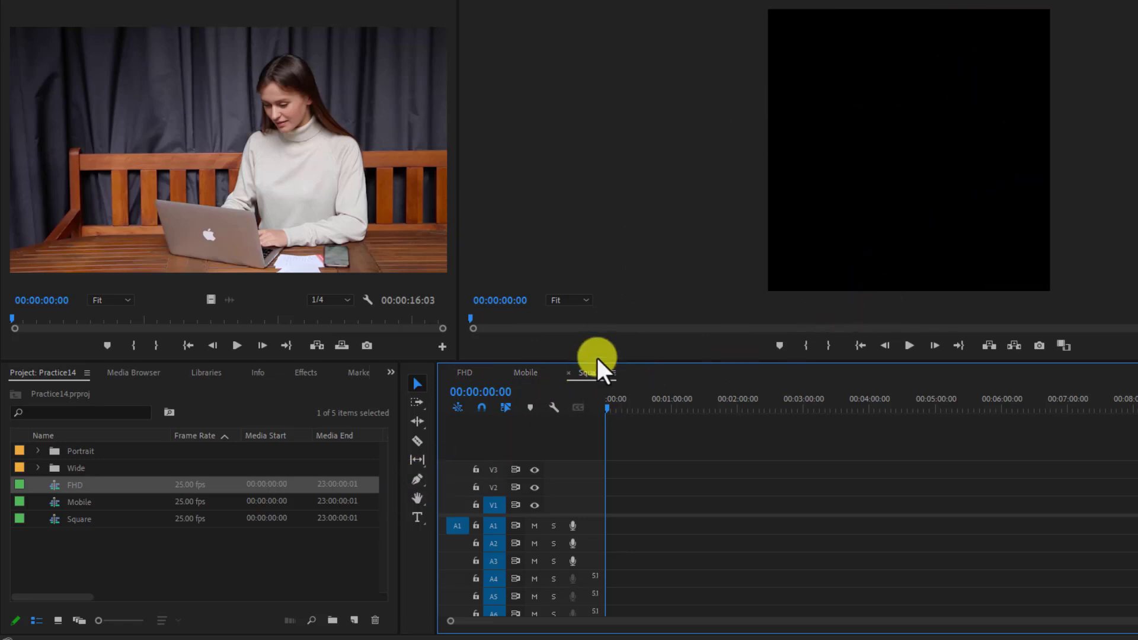
- Select the FHD and Mobile sequences in the Project panel to review them
{"action": "left_click", "coordinate": [190, 549]}
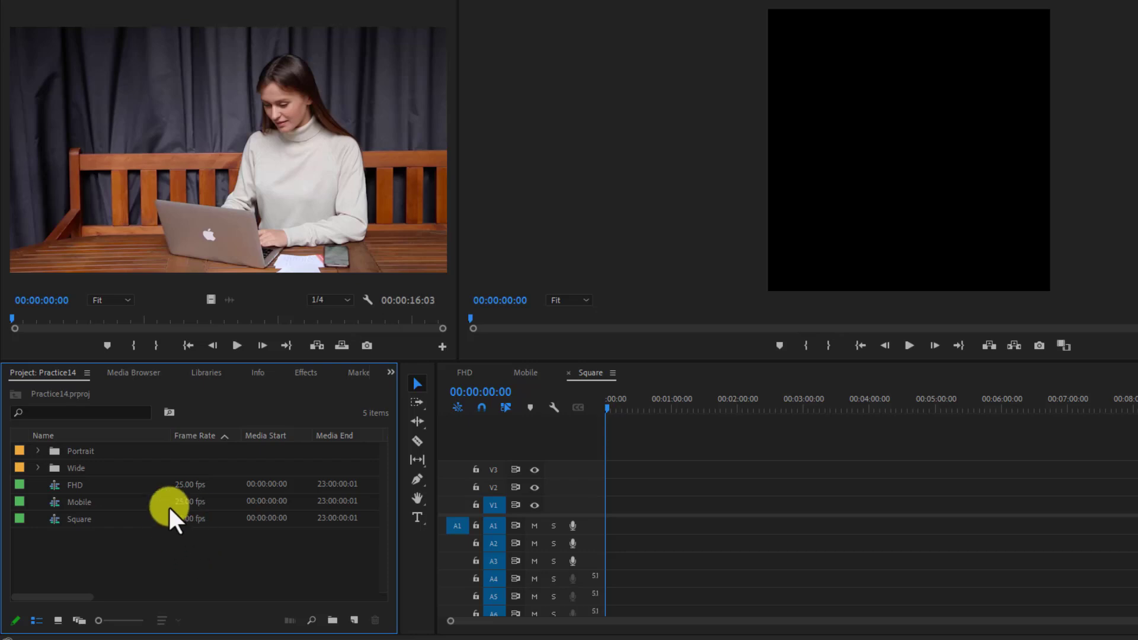
{"action": "left_click", "coordinate": [96, 484]}
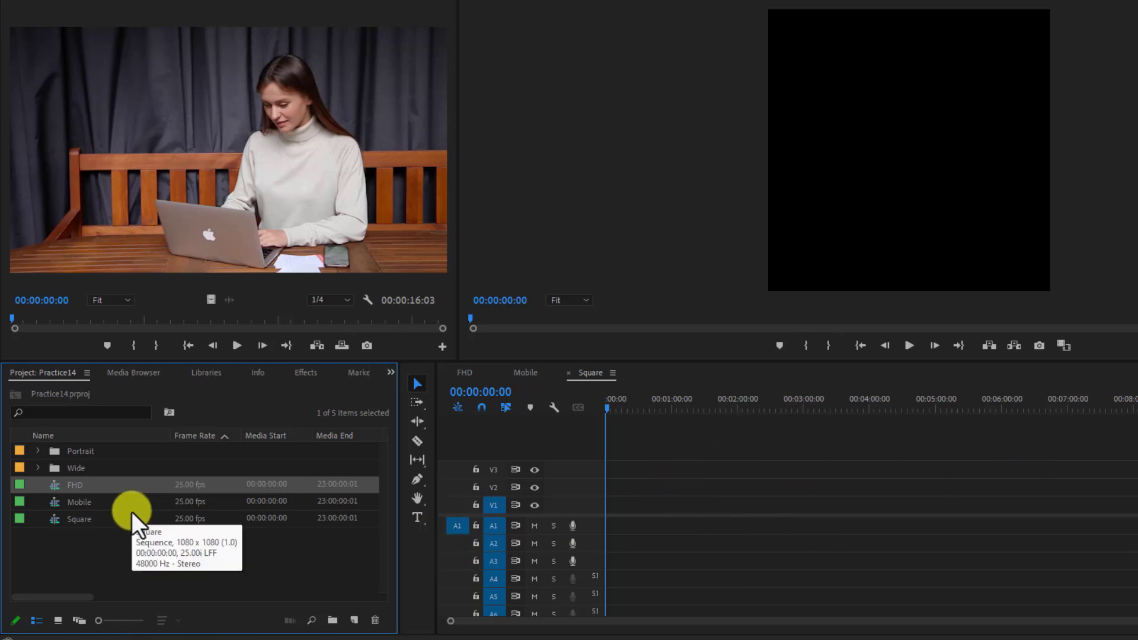
{"action": "left_click", "coordinate": [154, 552]}
{"action": "left_click", "coordinate": [80, 503]}
{"action": "left_click", "coordinate": [73, 487]}
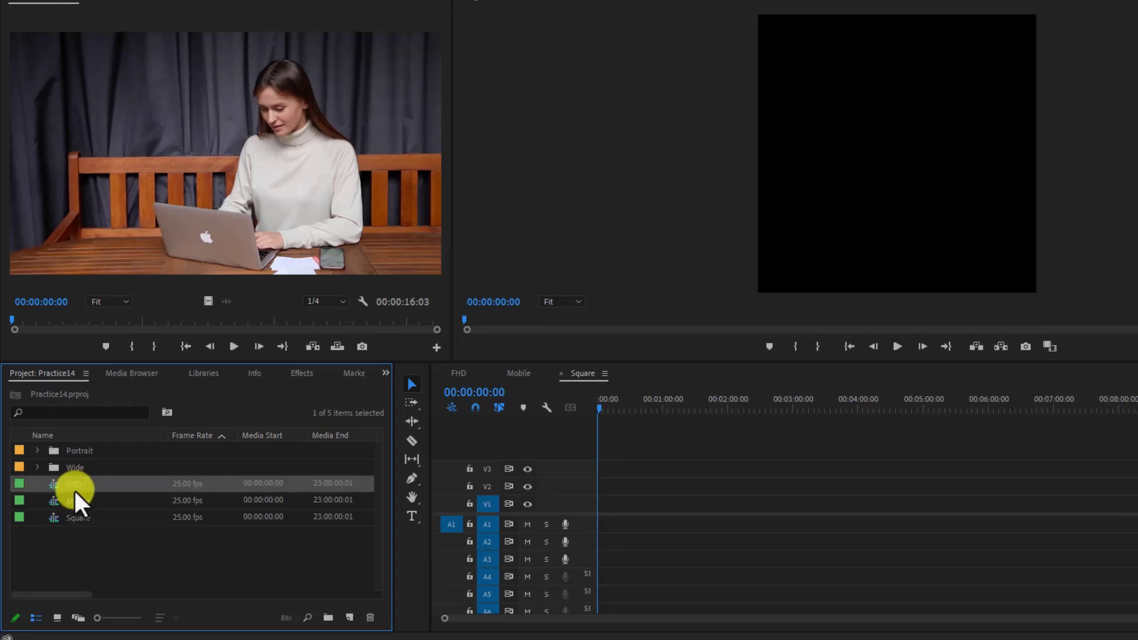
{"action": "left_click", "coordinate": [70, 487]}
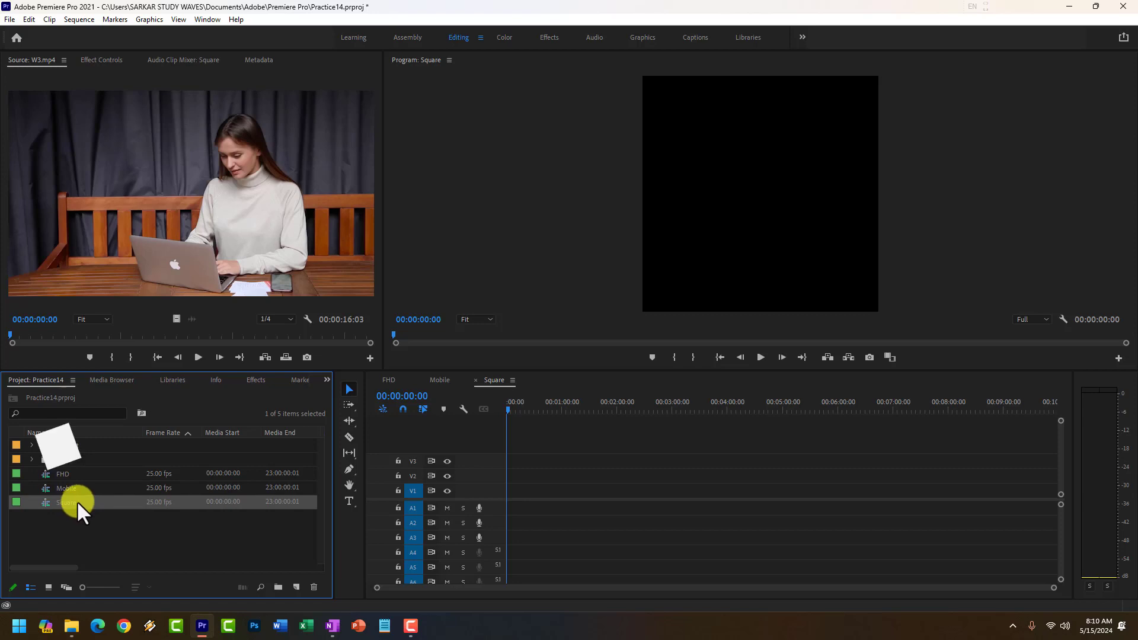
{"action": "left_click", "coordinate": [175, 541]}
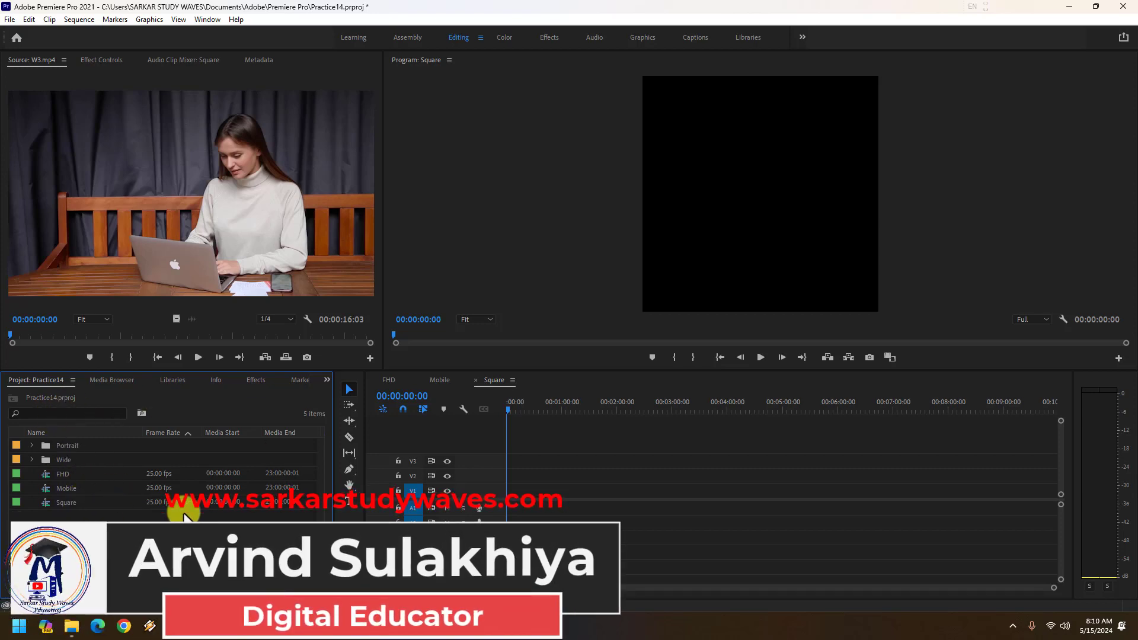